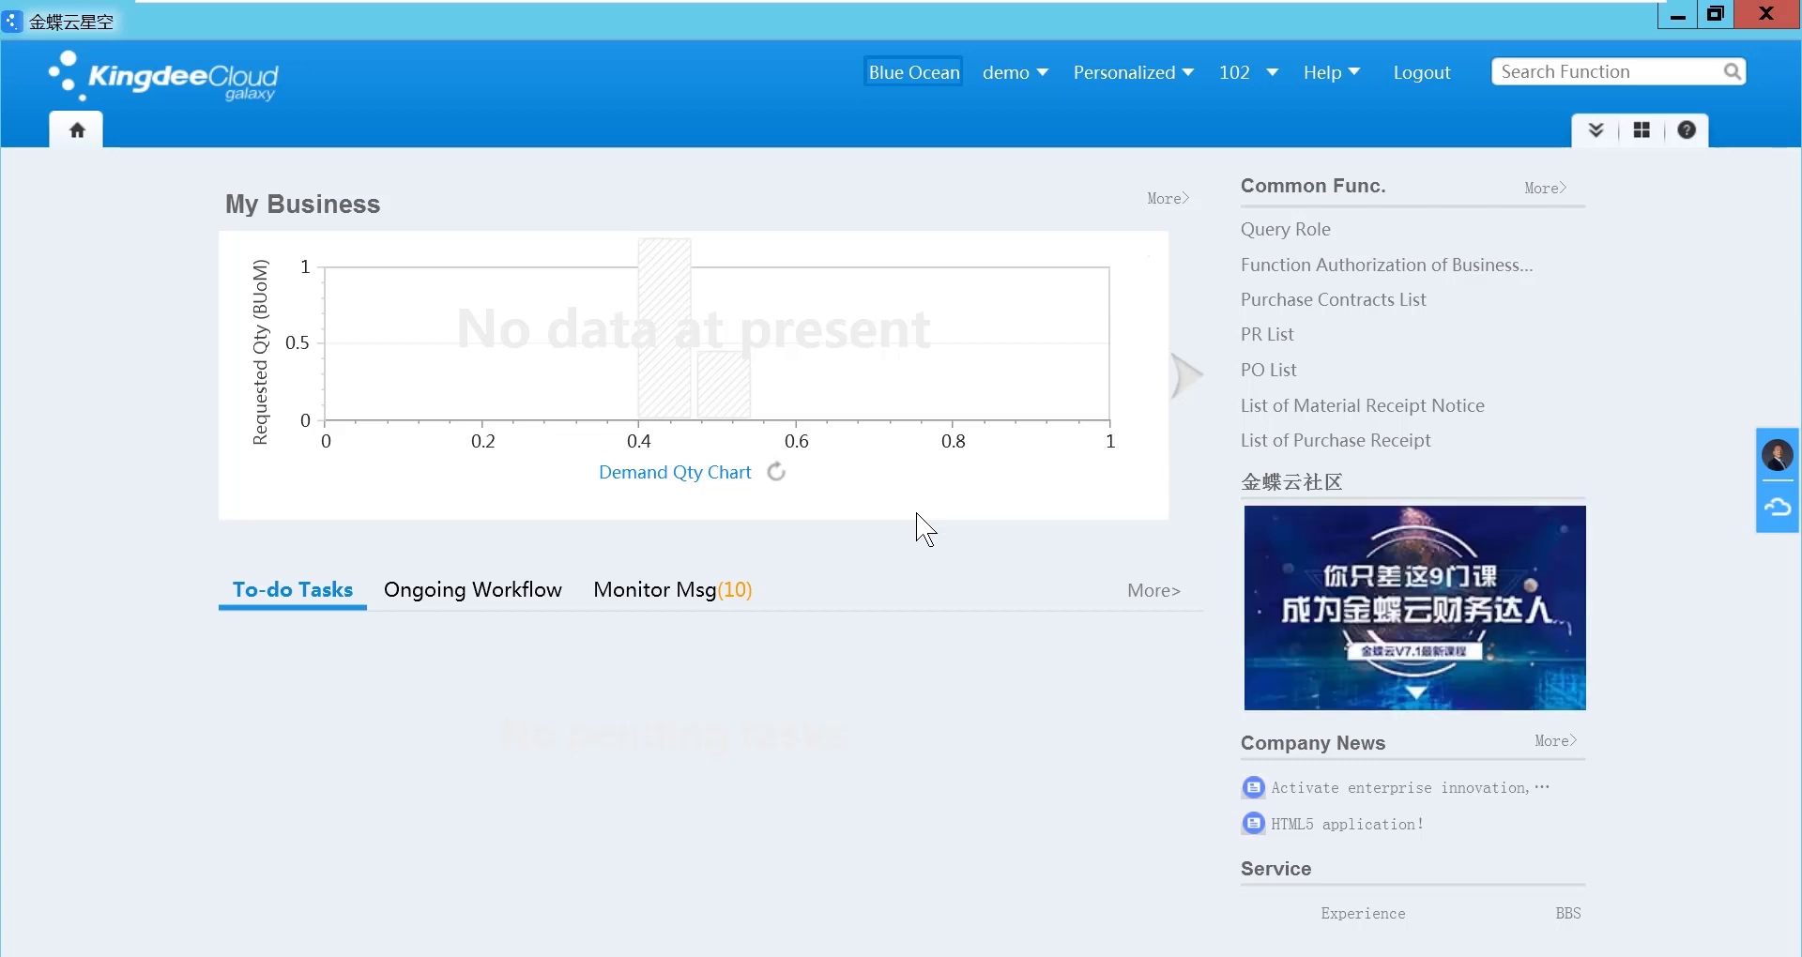
- Open the All Functions menu to list the Financial Accounting G/L functions
click(1642, 131)
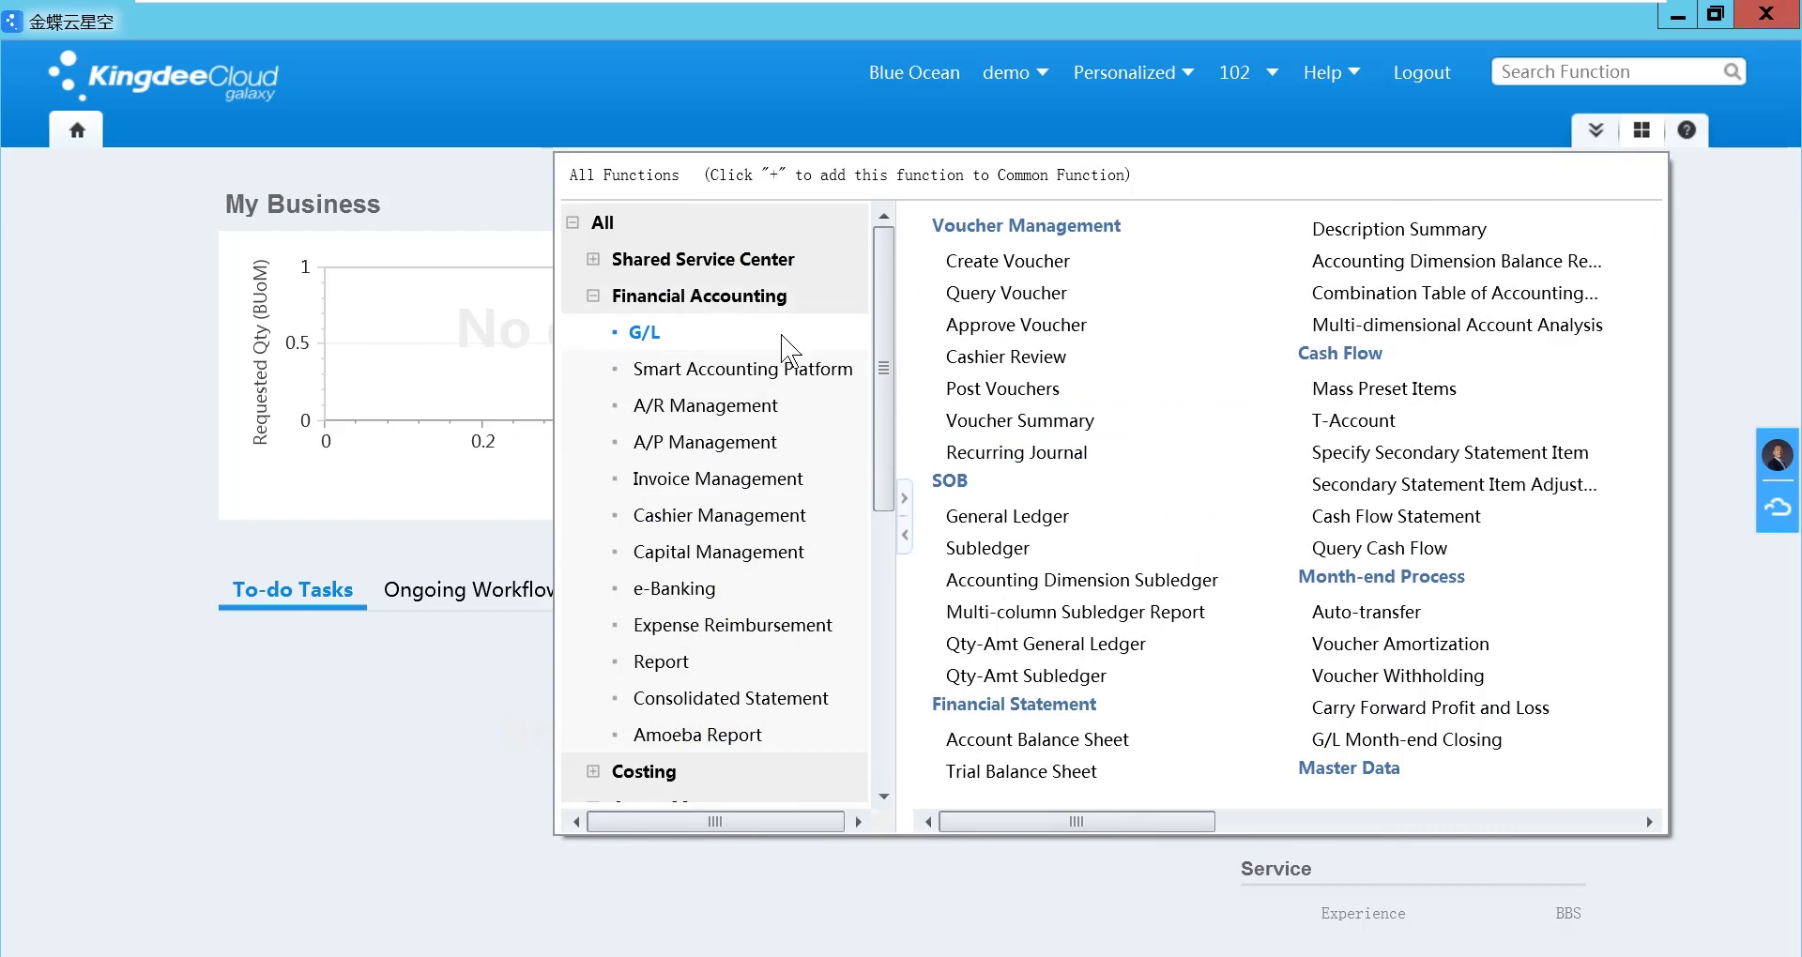
- Open the Subledger report under Financial Accounting > G/L > SOB
click(1055, 554)
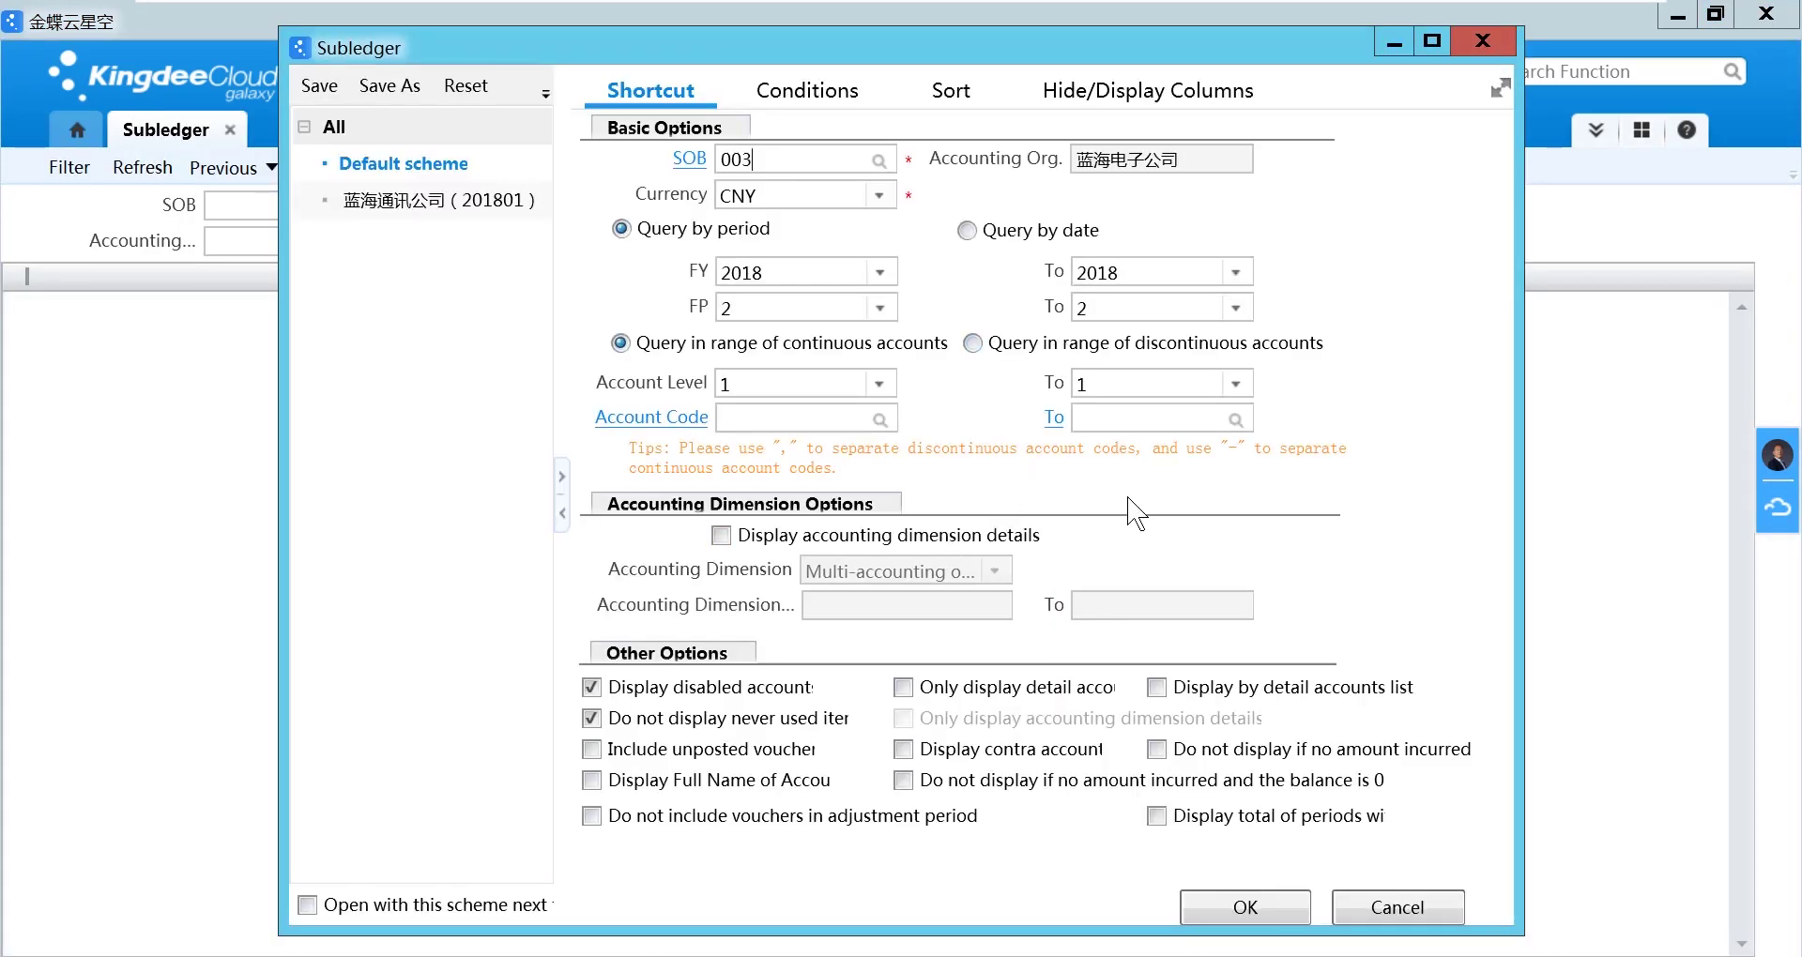
- Confirm set of books 003 and open the Currency dropdown
click(809, 164)
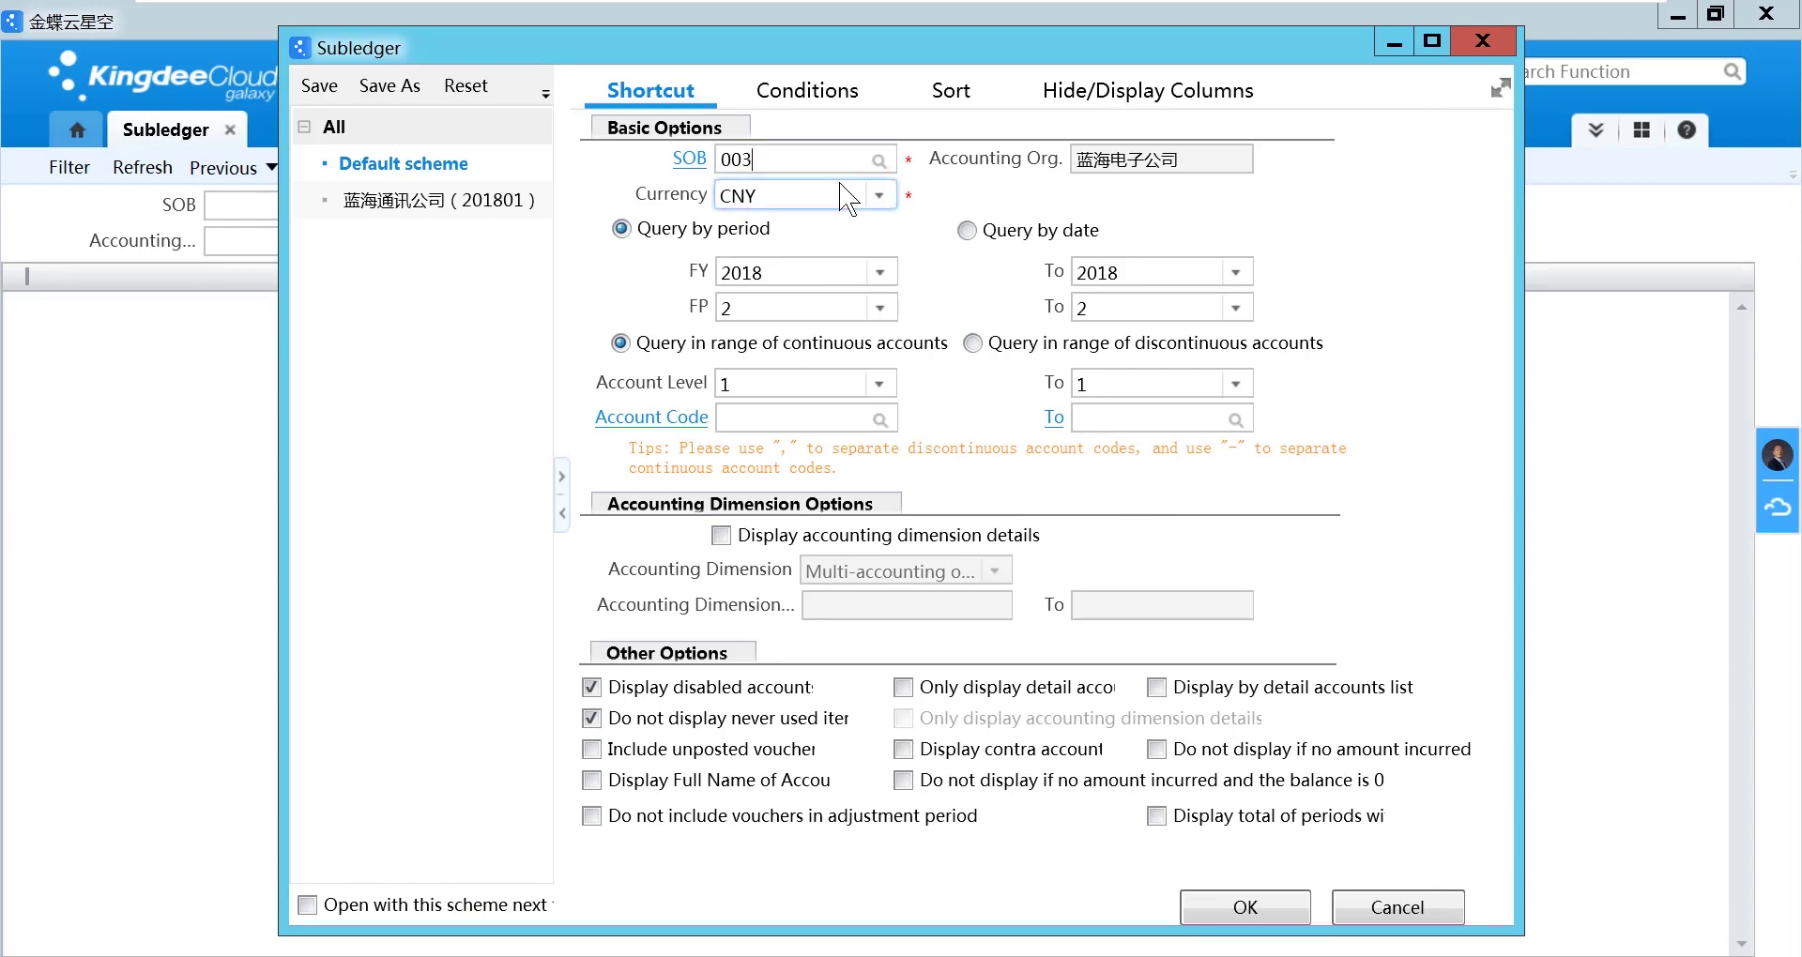
click(879, 195)
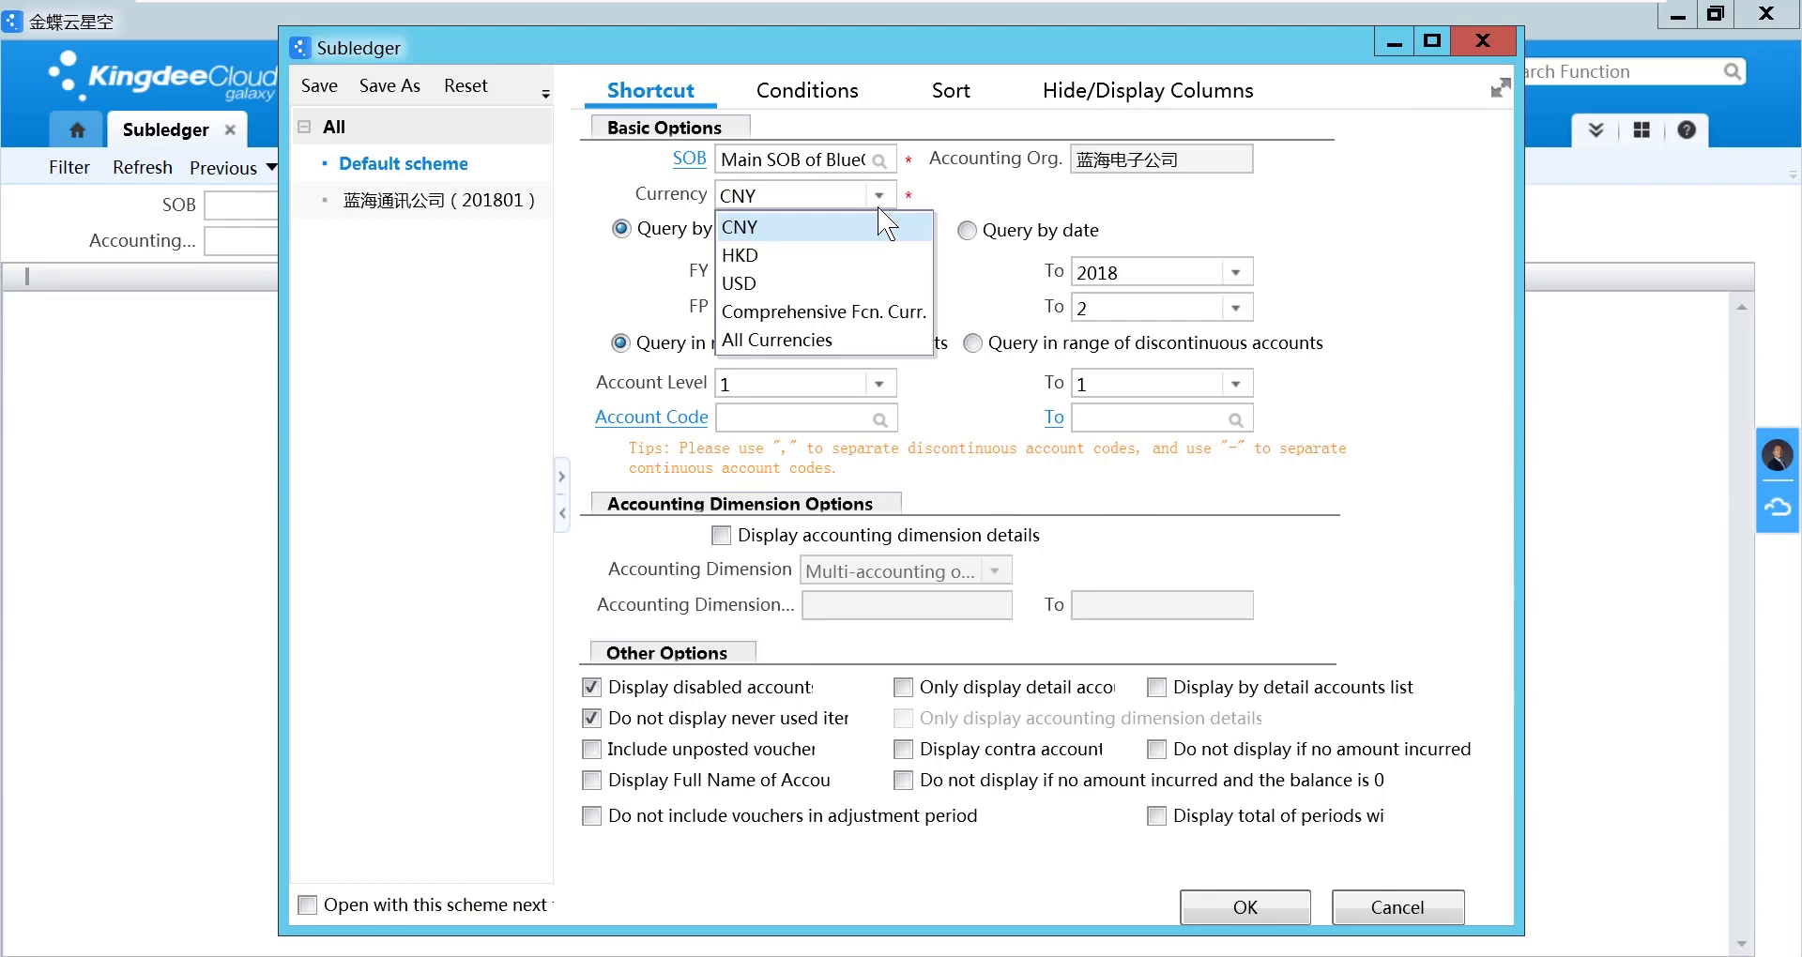
- Query the subledger in Comprehensive Fcn. Curr. for periods 1–12, account levels up to 3
click(922, 314)
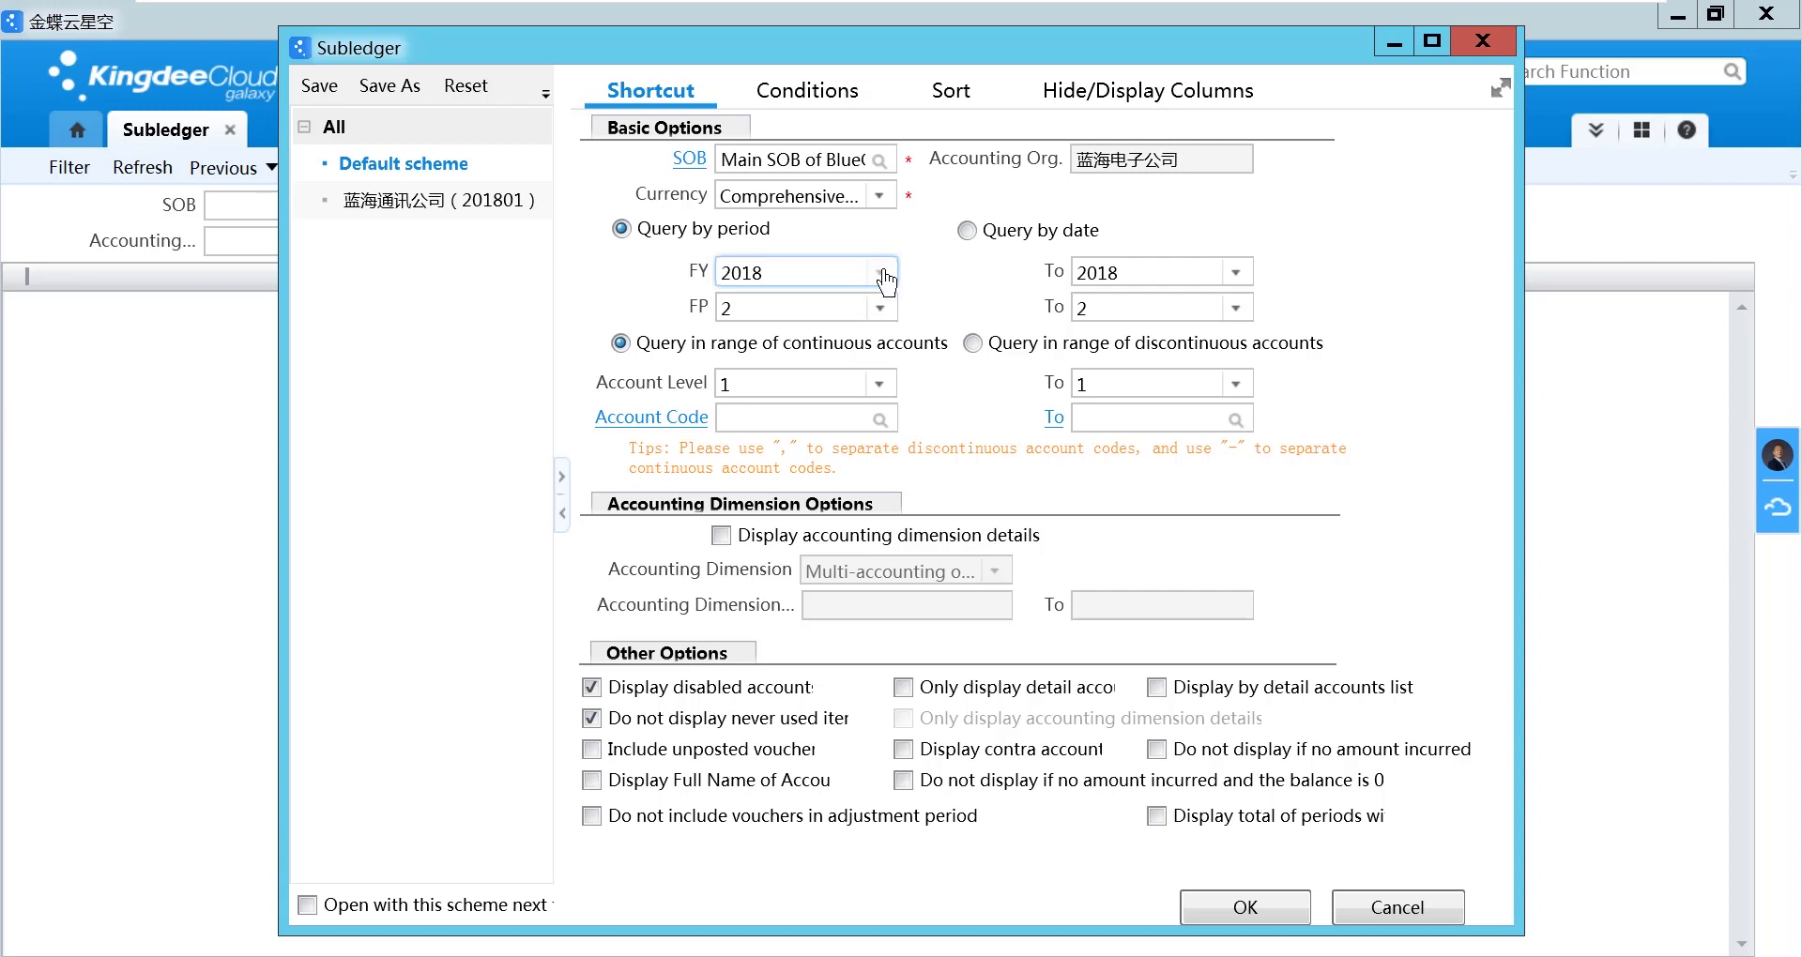
click(879, 310)
click(840, 345)
click(1236, 308)
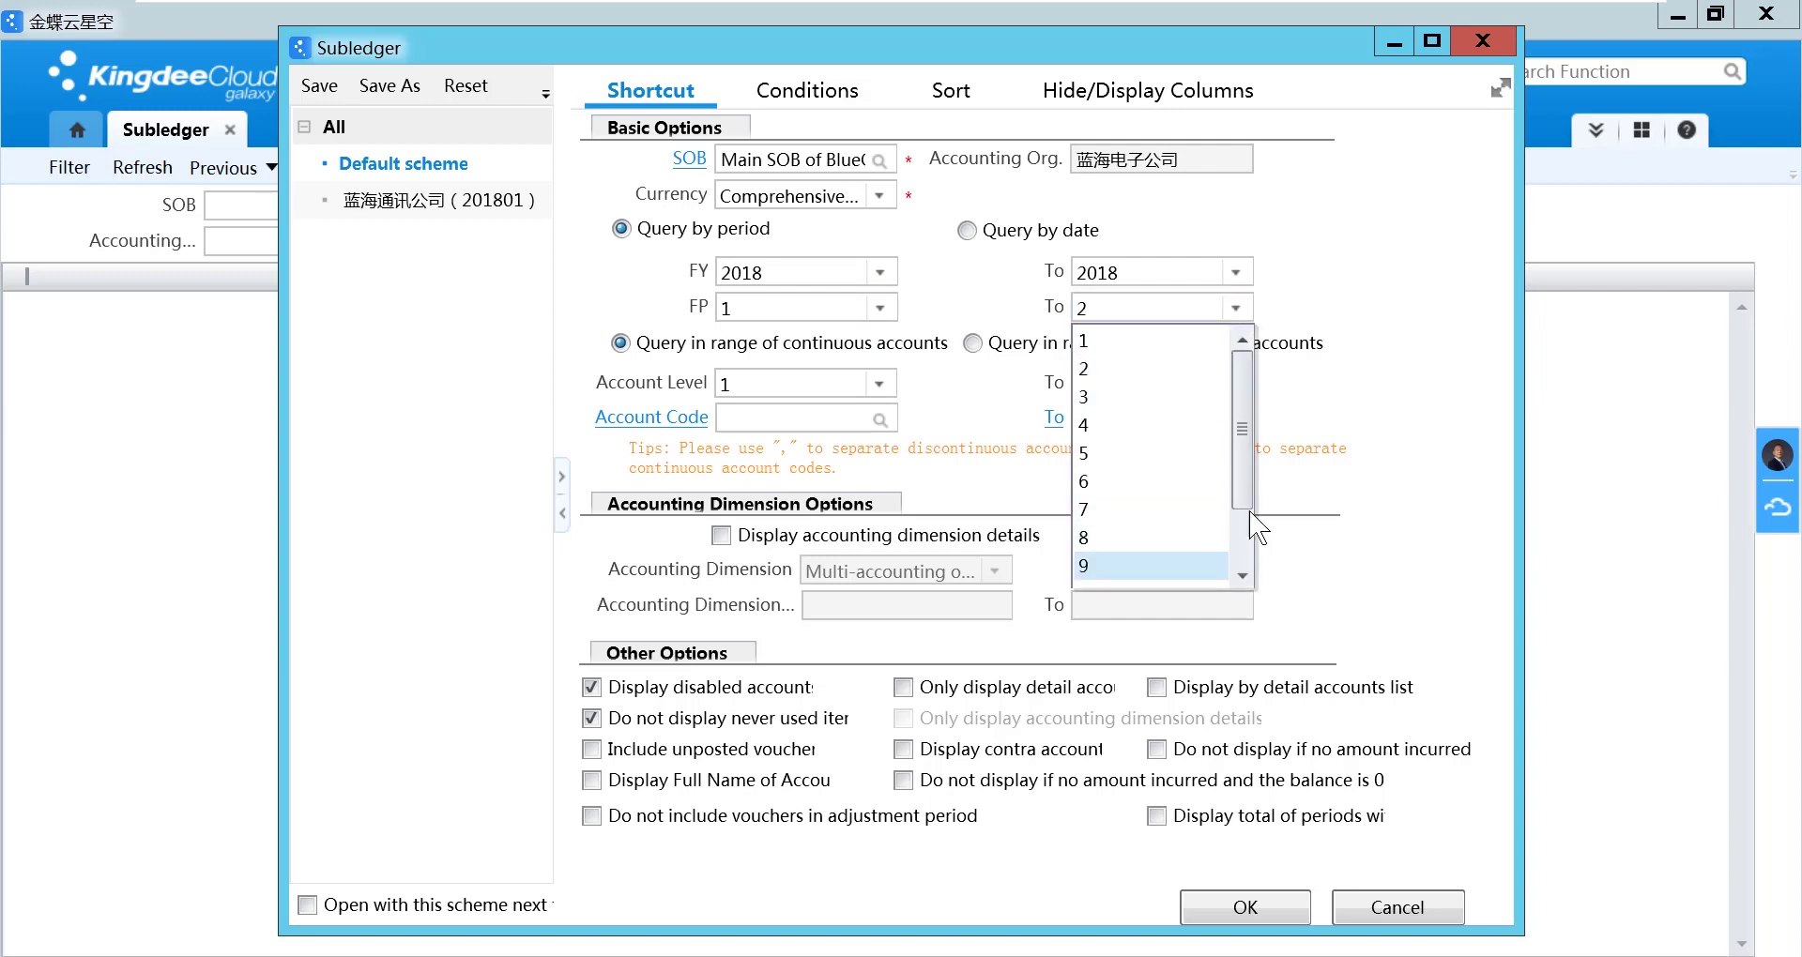
scroll(1239, 507, down, 1)
click(1176, 566)
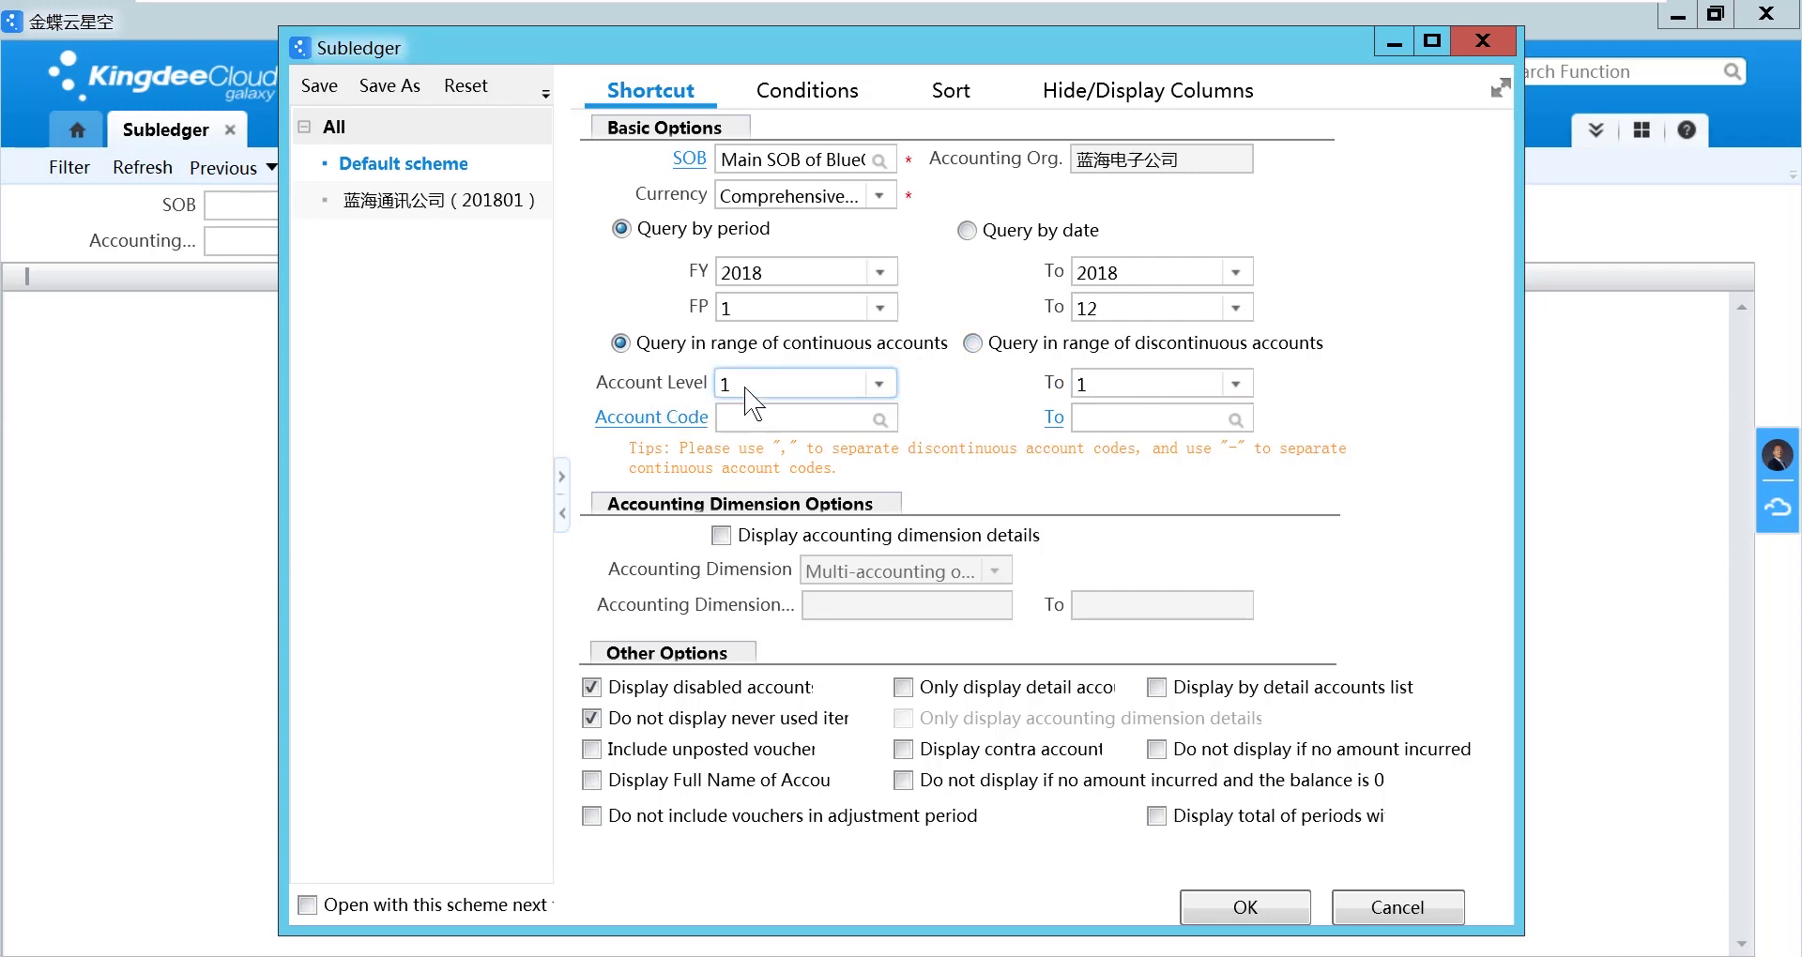
click(1239, 390)
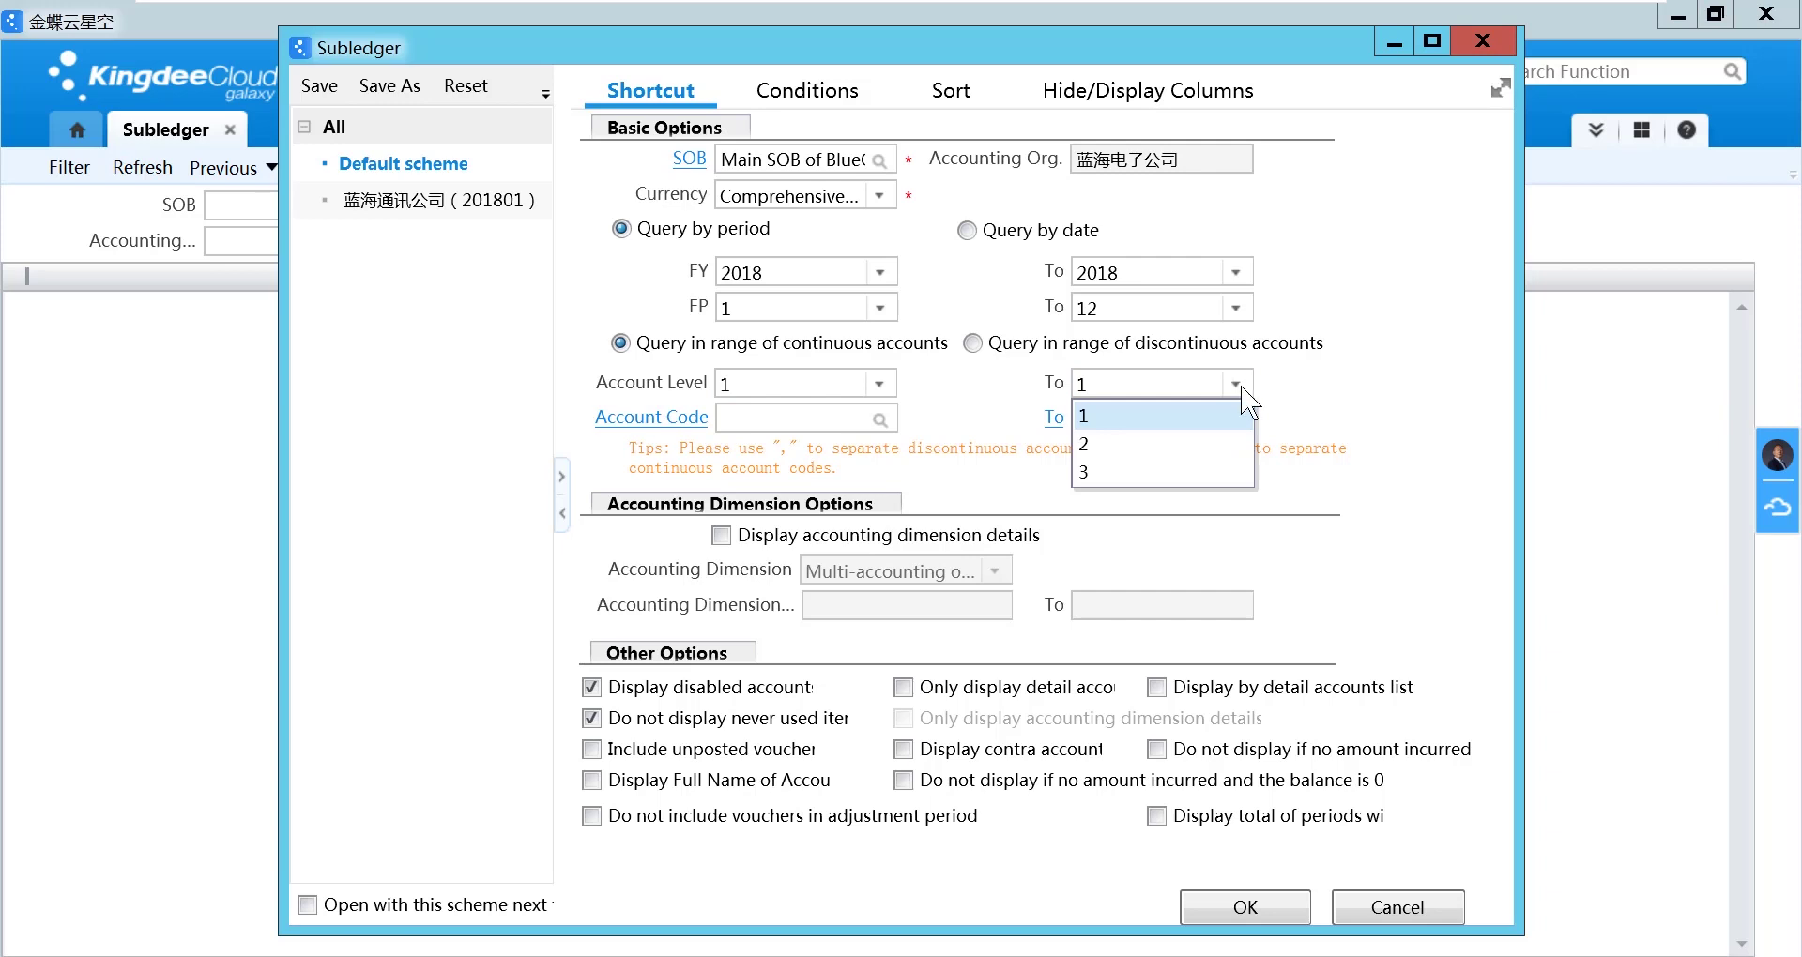
click(1199, 474)
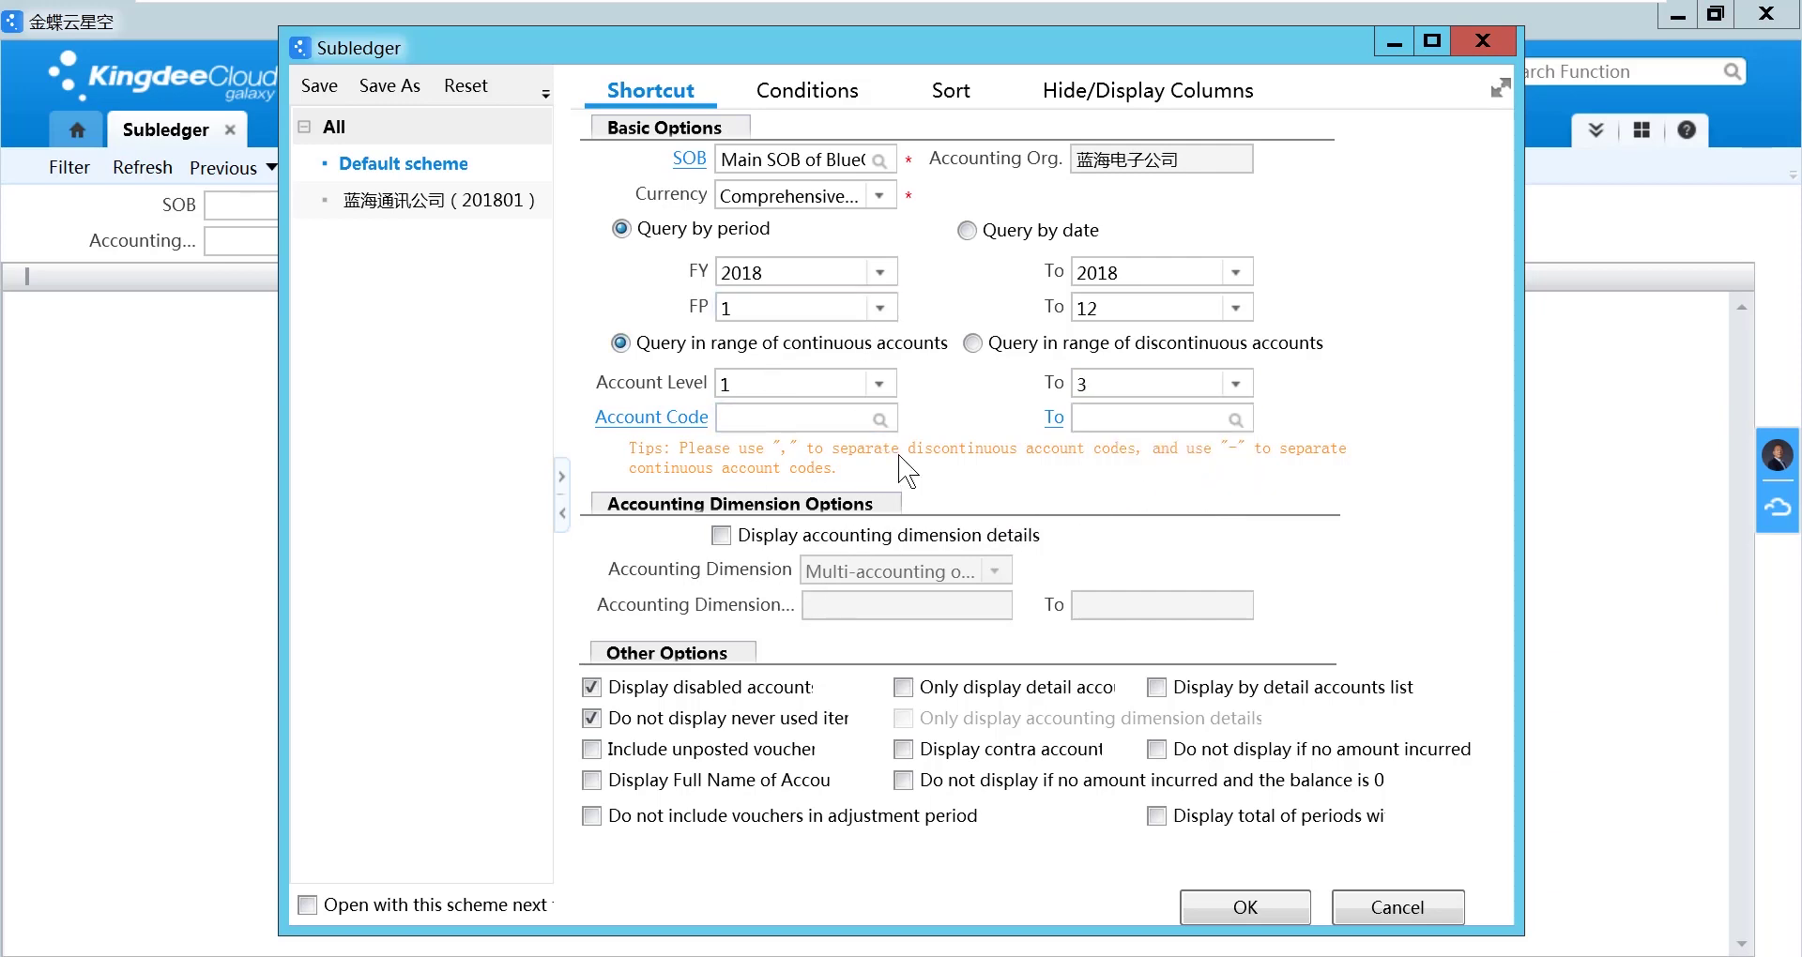
click(1259, 906)
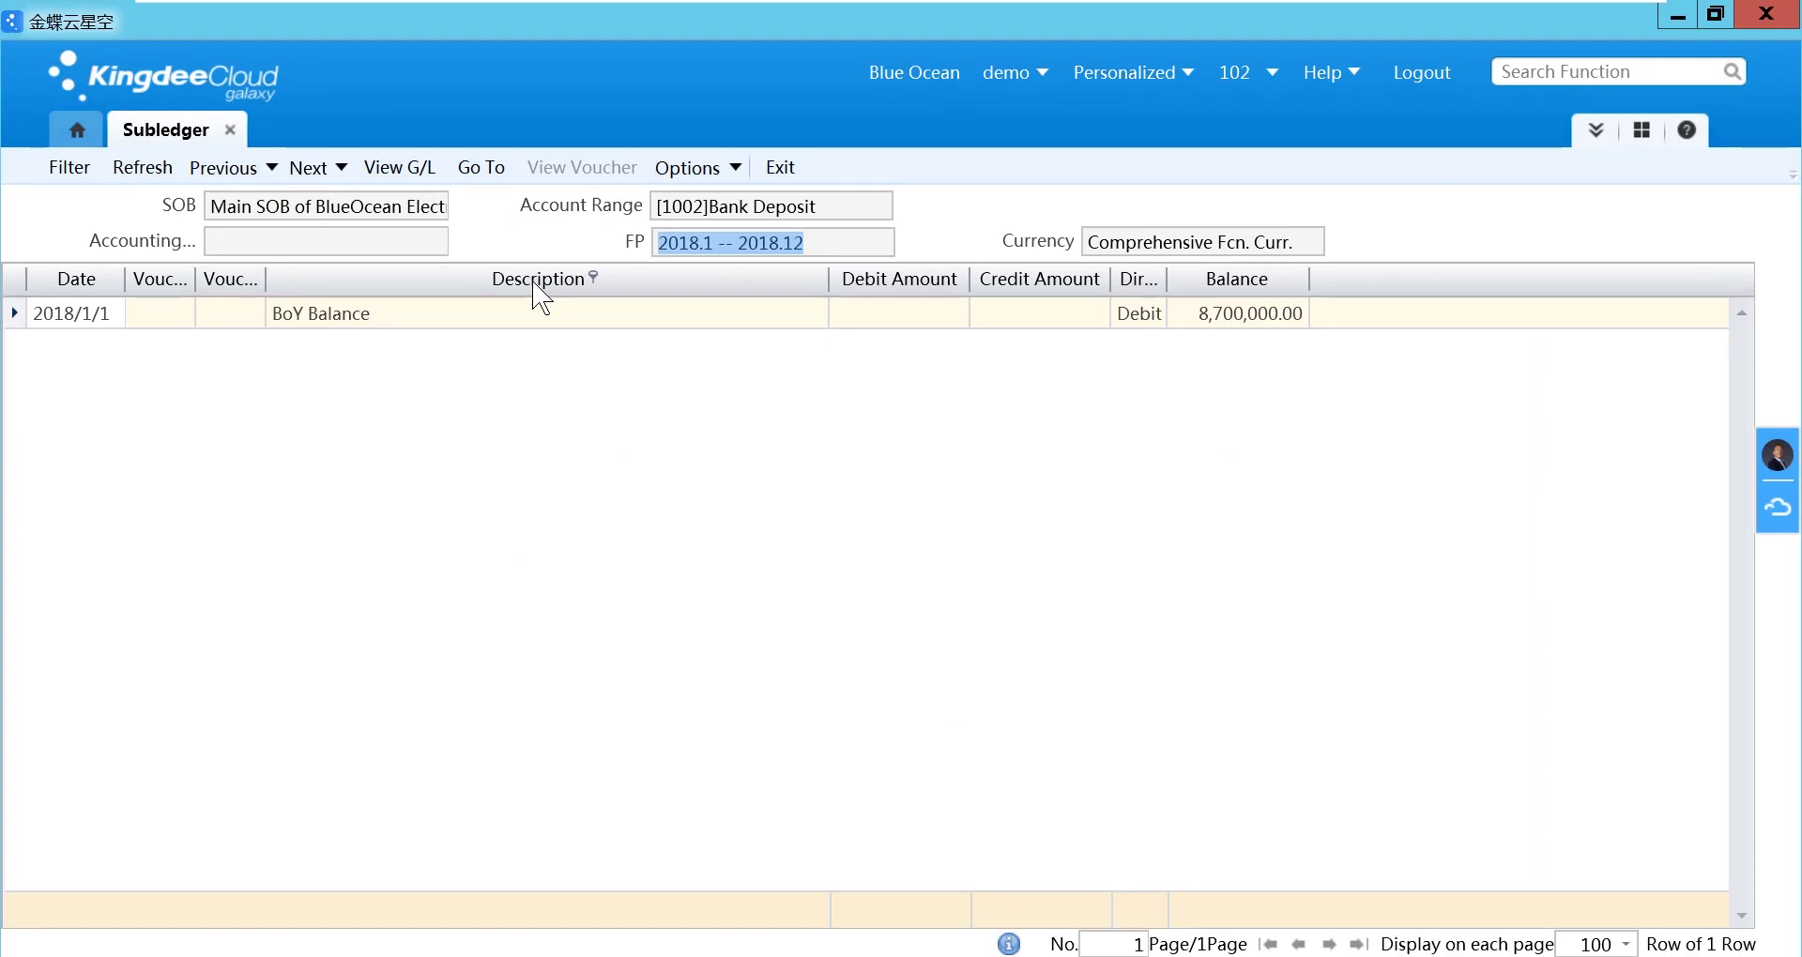
- Step through the Receivables and Raw Material accounts, then bring up the export options
click(308, 168)
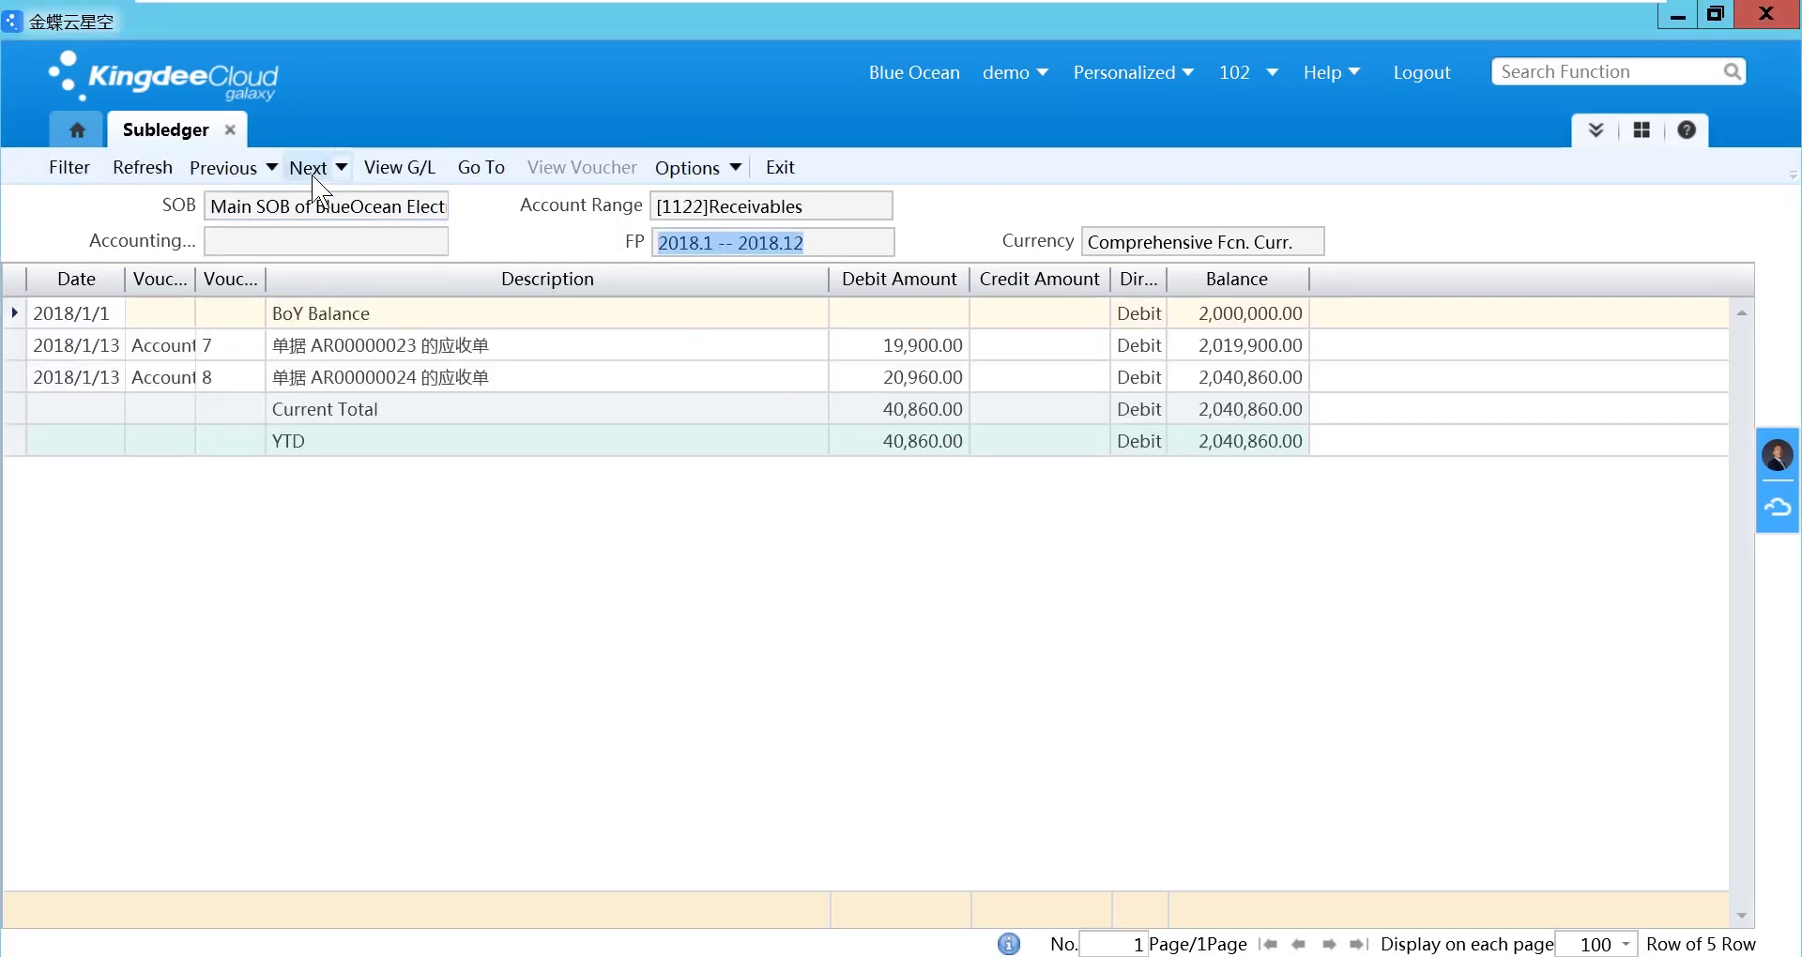
click(312, 171)
click(690, 168)
mouse_move(787, 330)
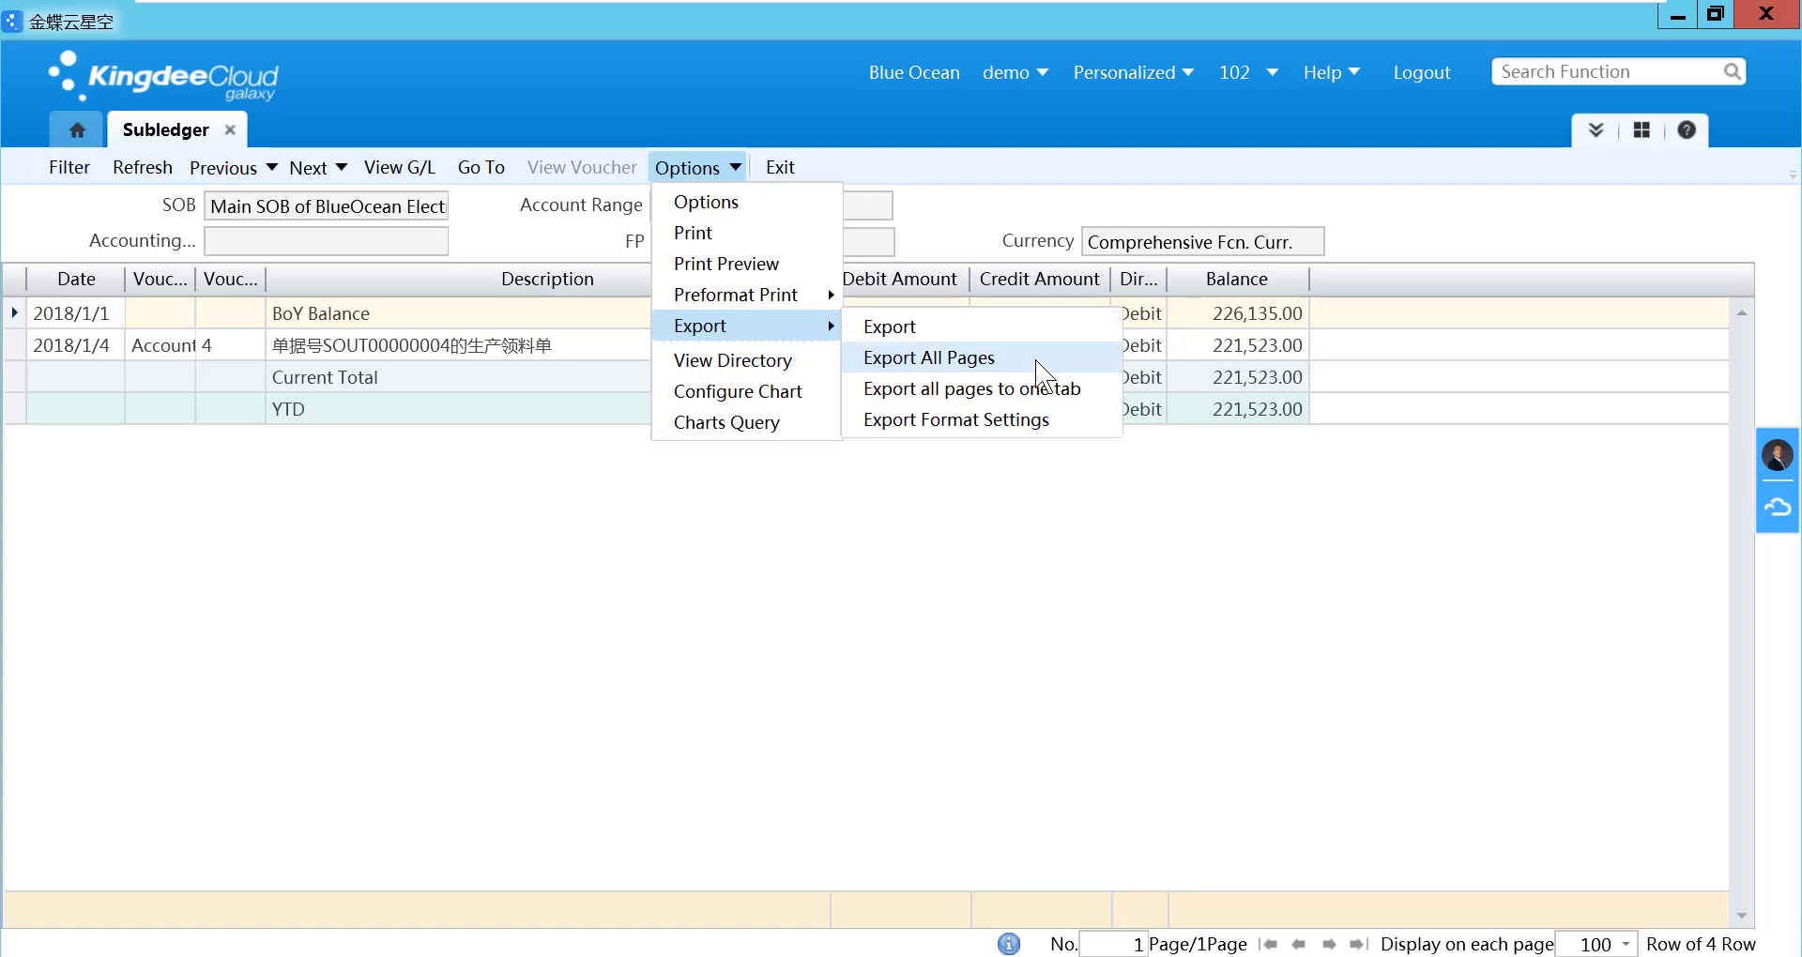
- Export all subledger pages to one sheet, download it, and open the workbook
click(1095, 389)
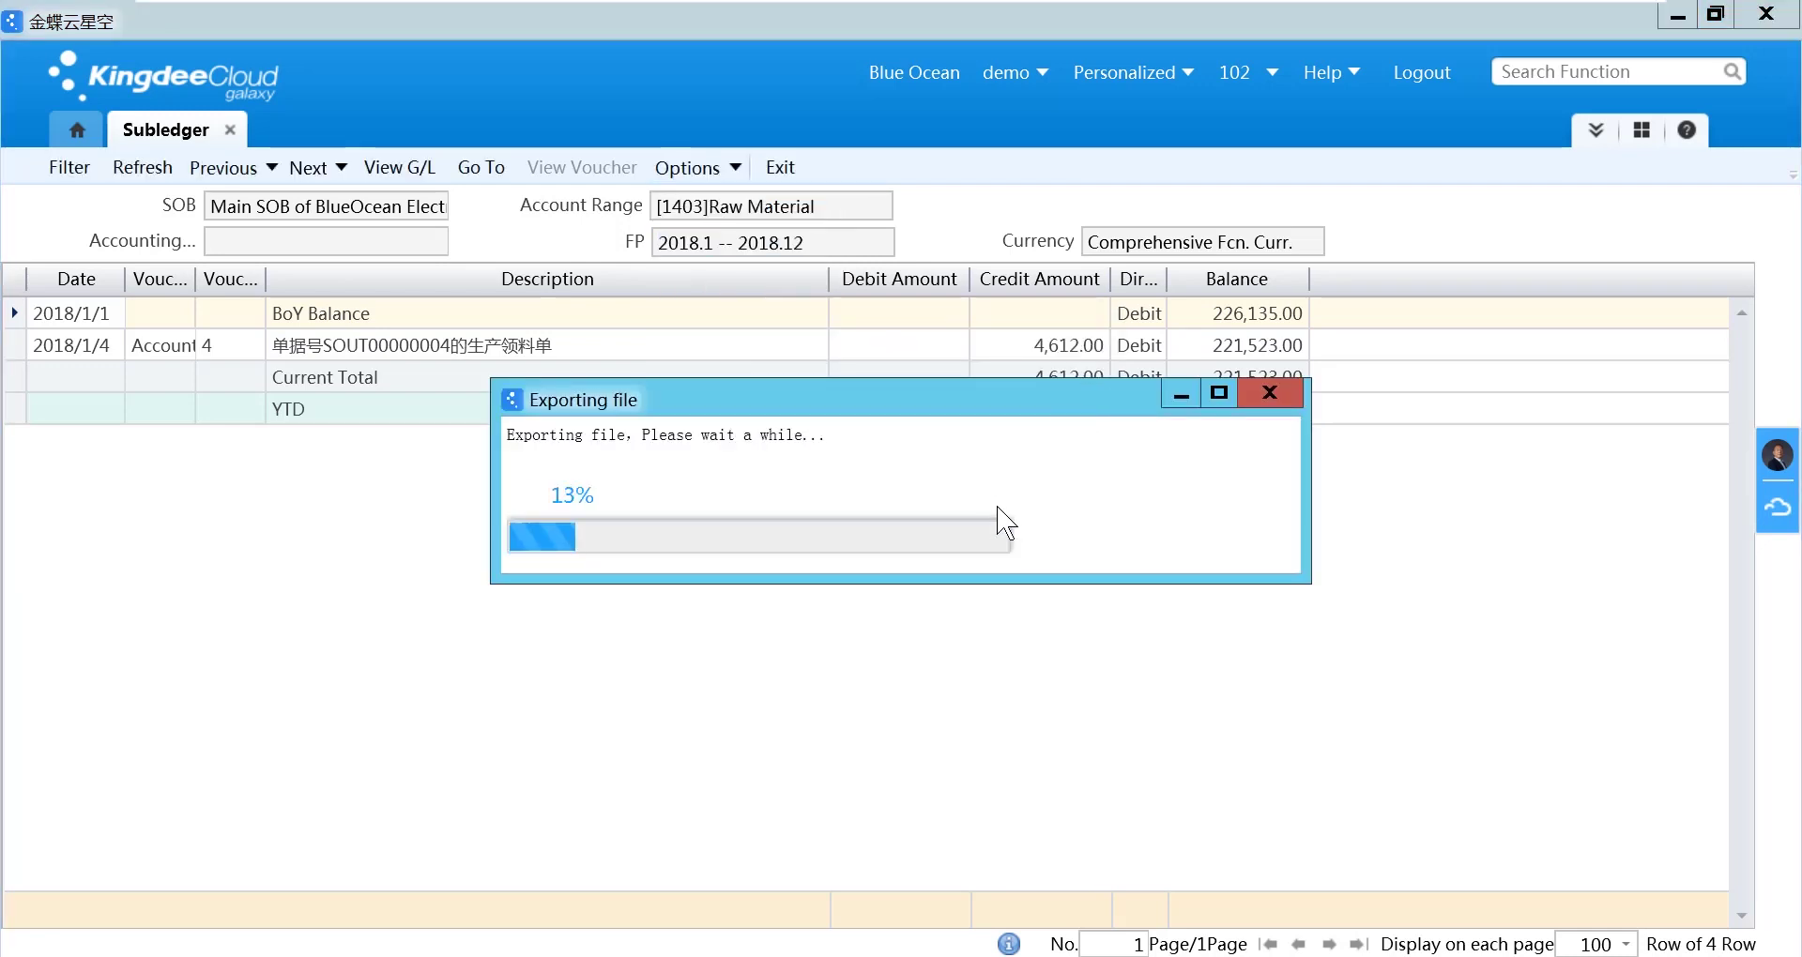
click(562, 515)
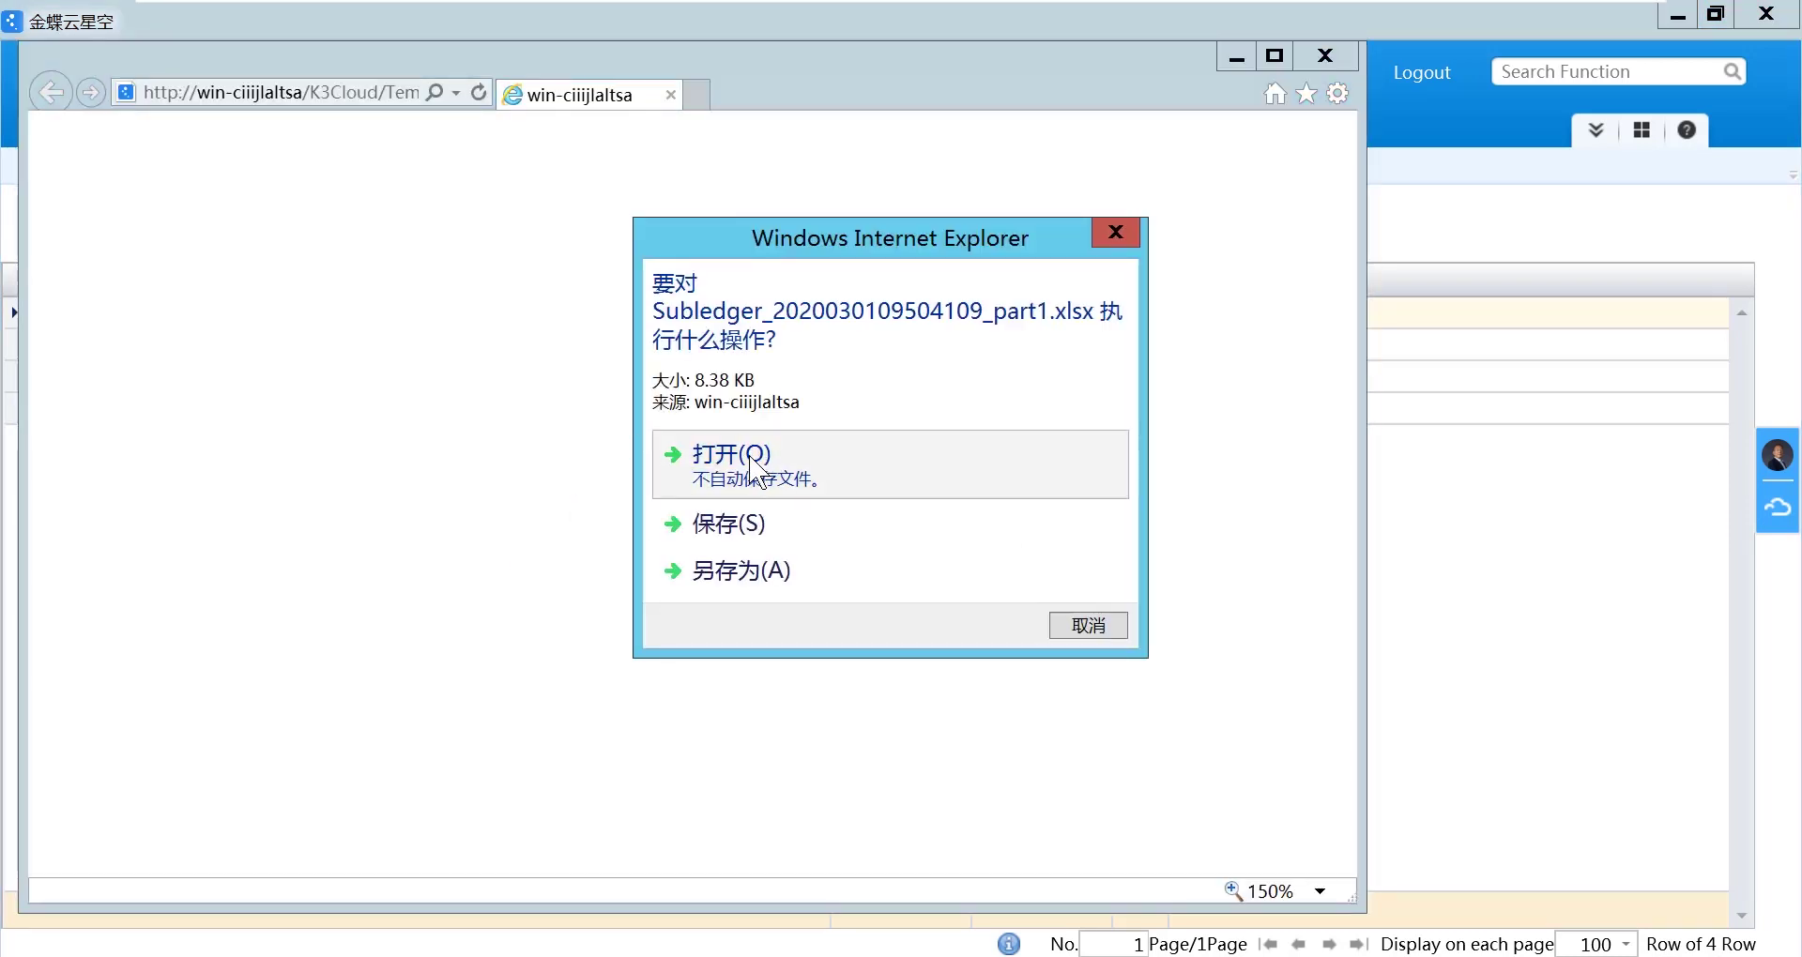
click(757, 467)
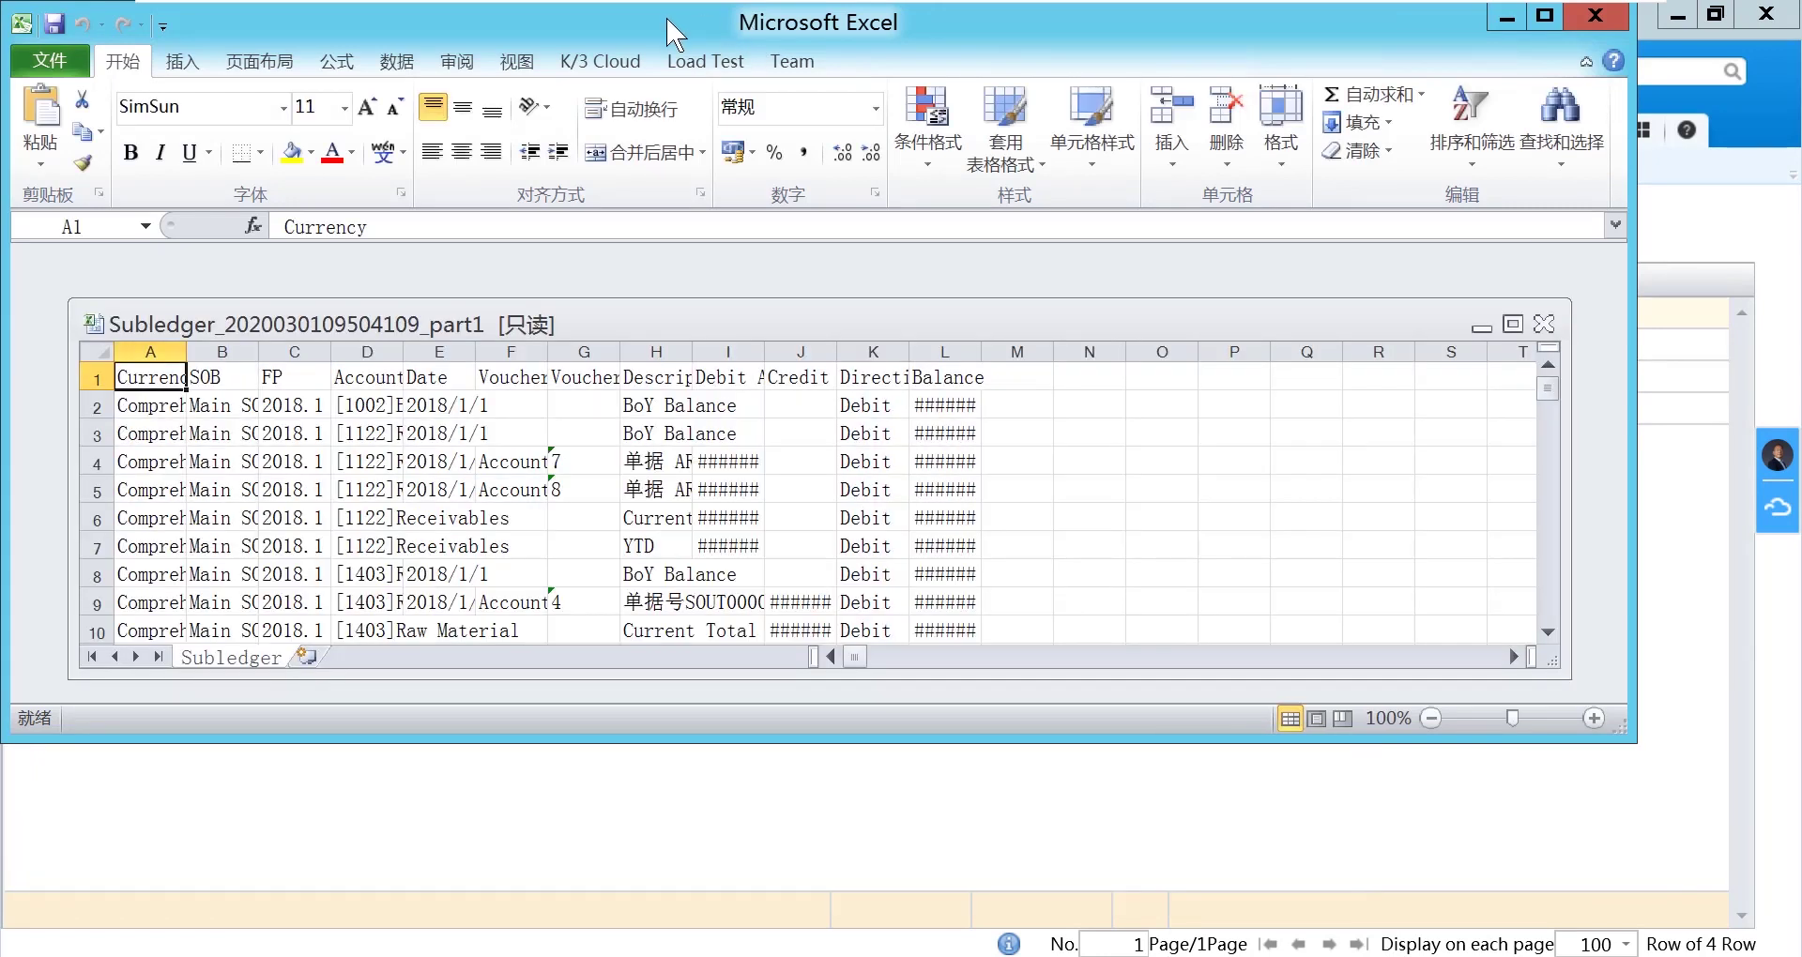
- Maximize the exported workbook, autofit all columns, check cell D2, and close without saving
double_click(666, 18)
double_click(627, 312)
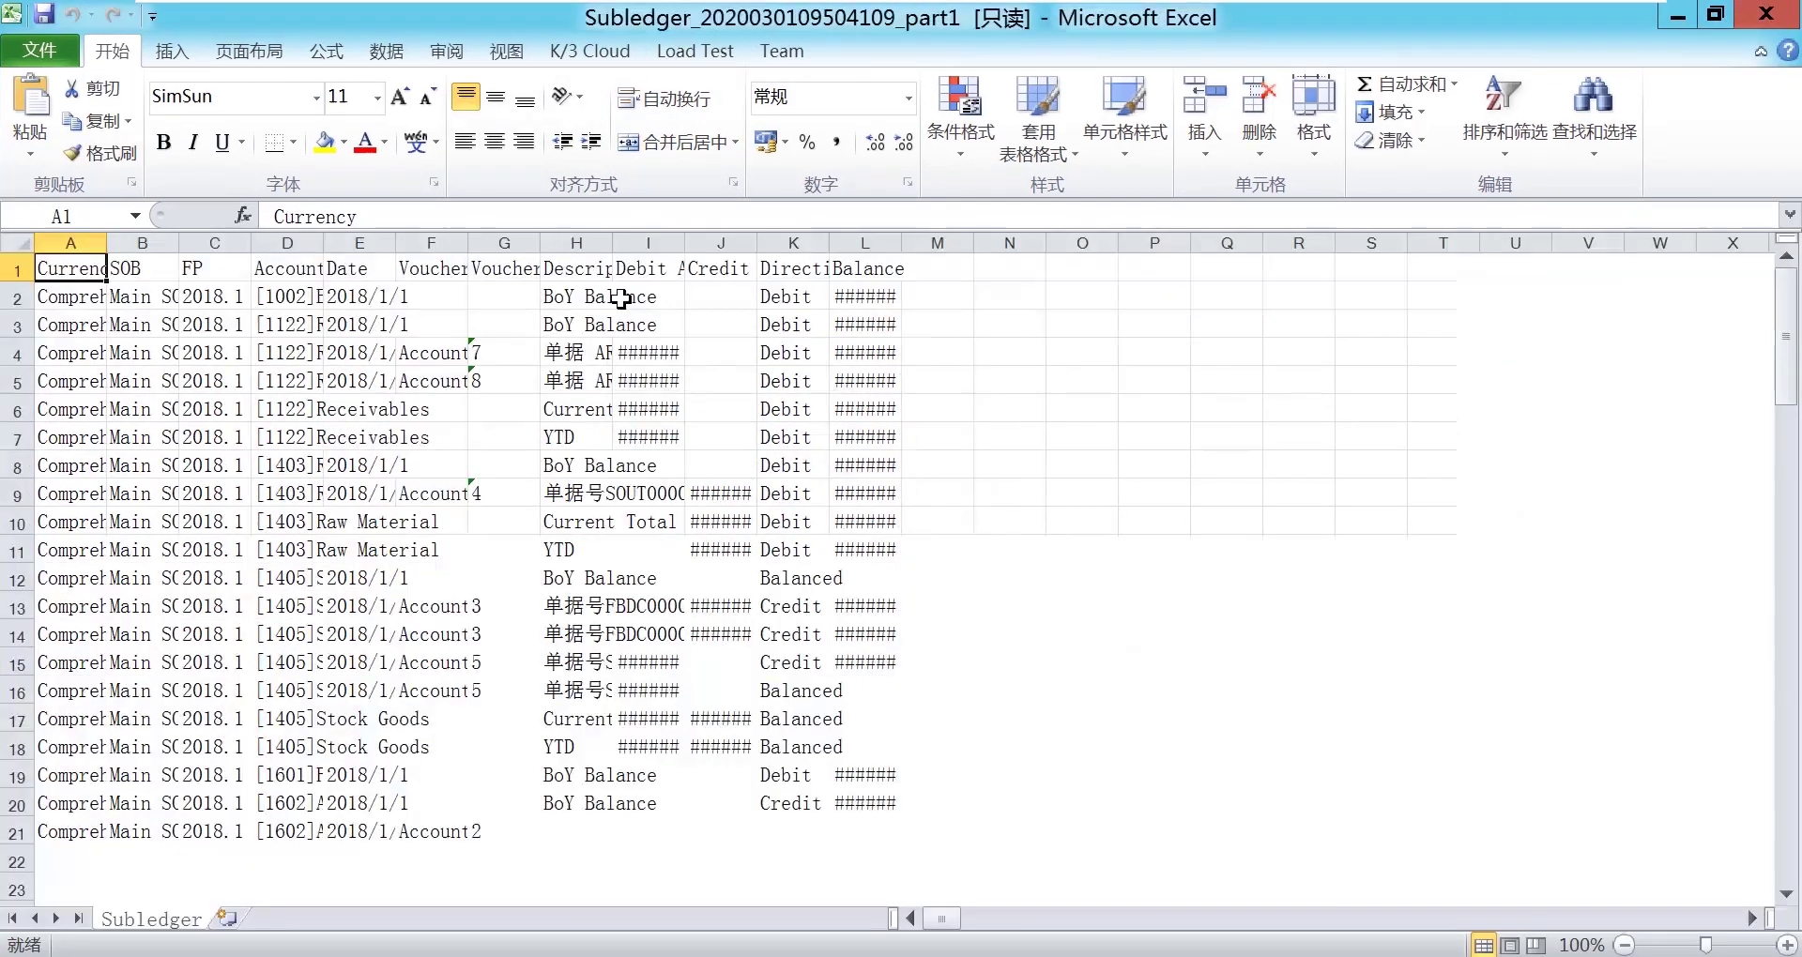
double_click(106, 242)
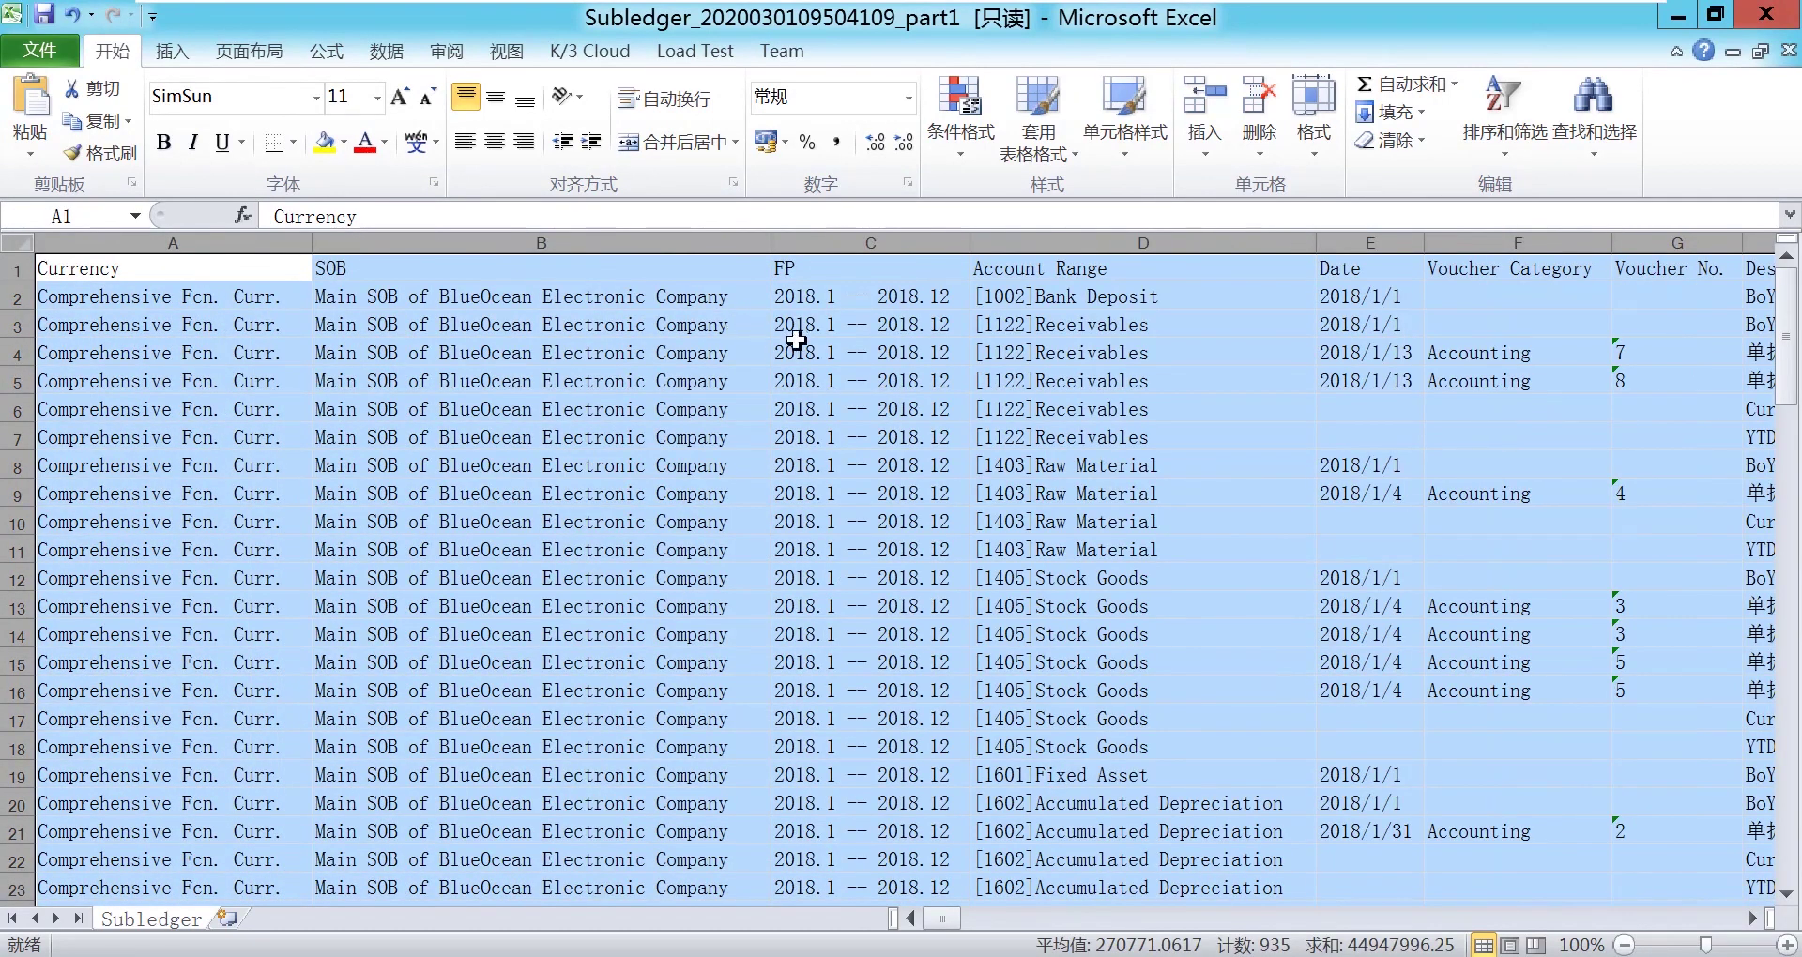
click(1077, 332)
click(1124, 299)
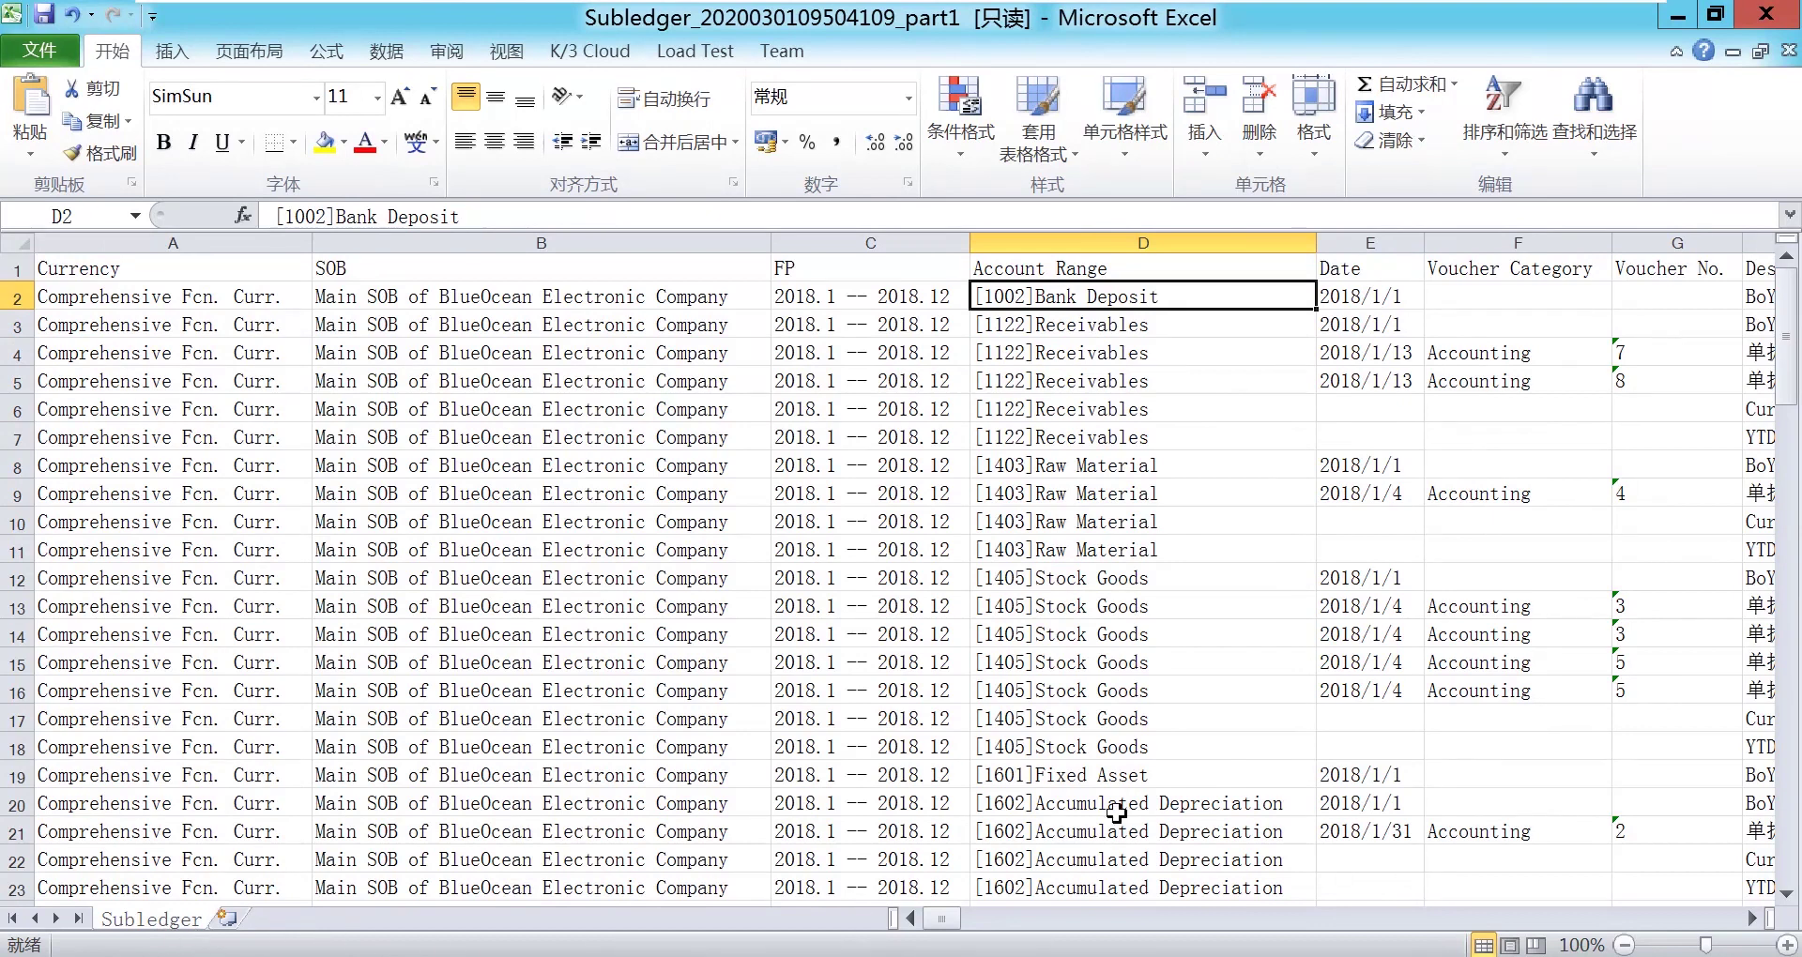
click(1763, 17)
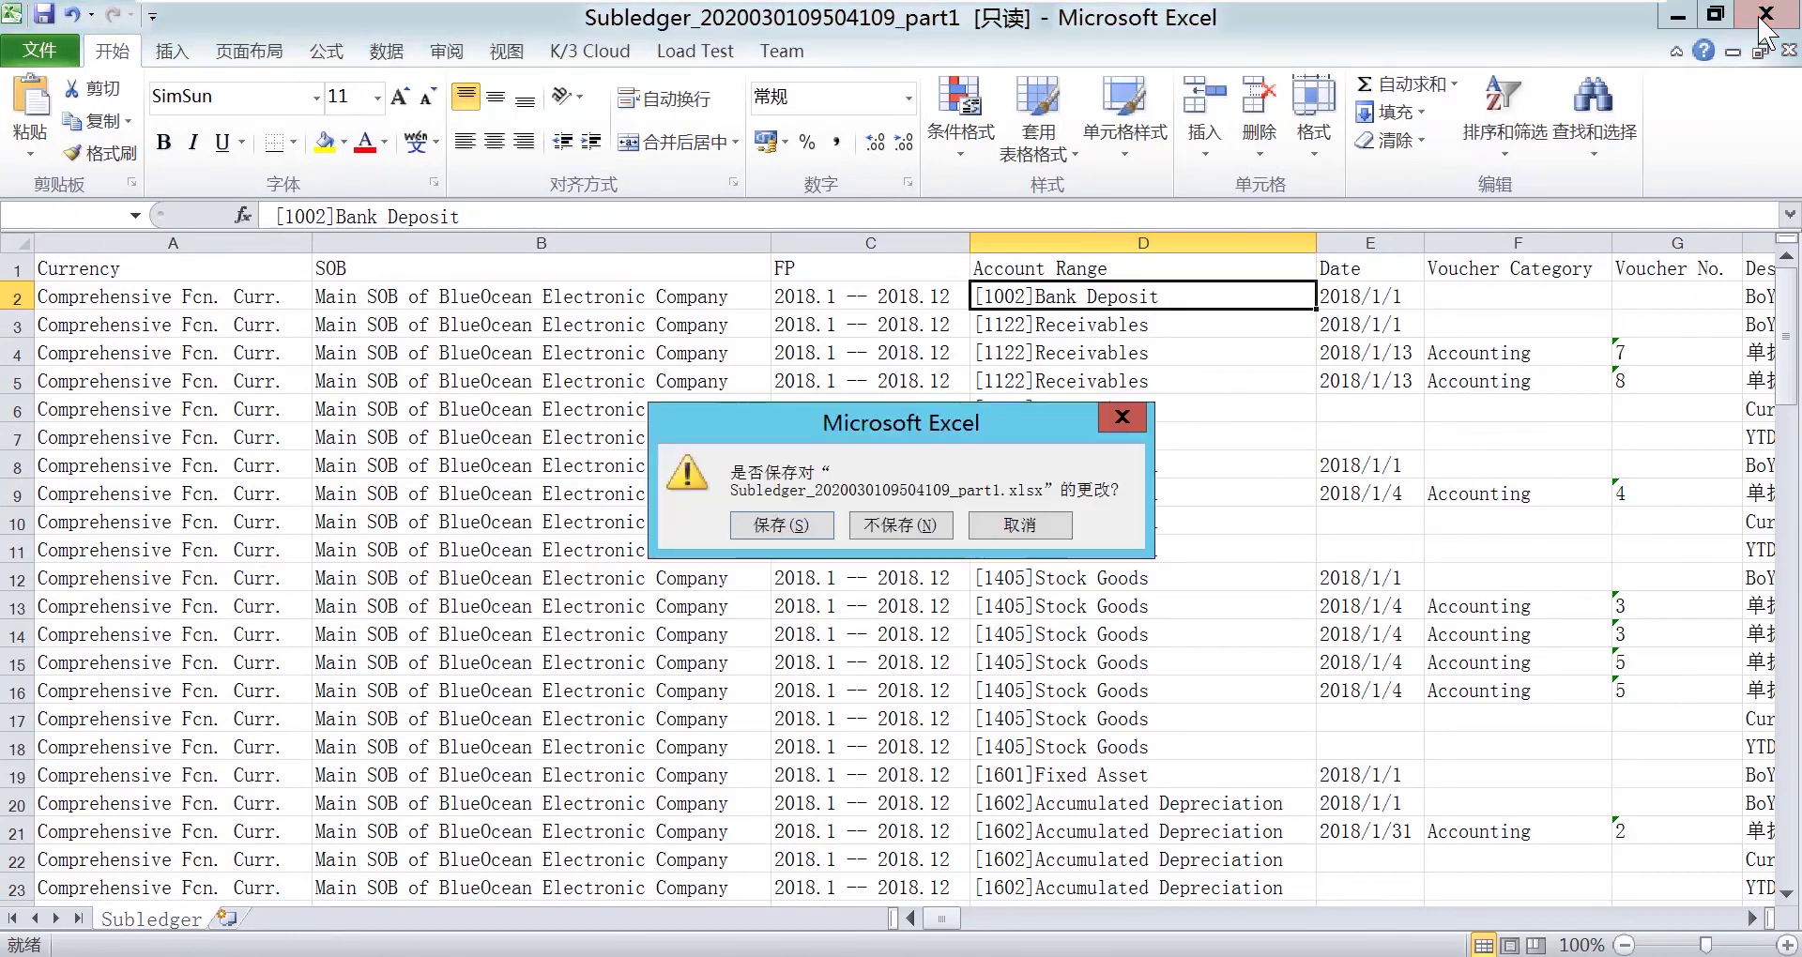
click(882, 538)
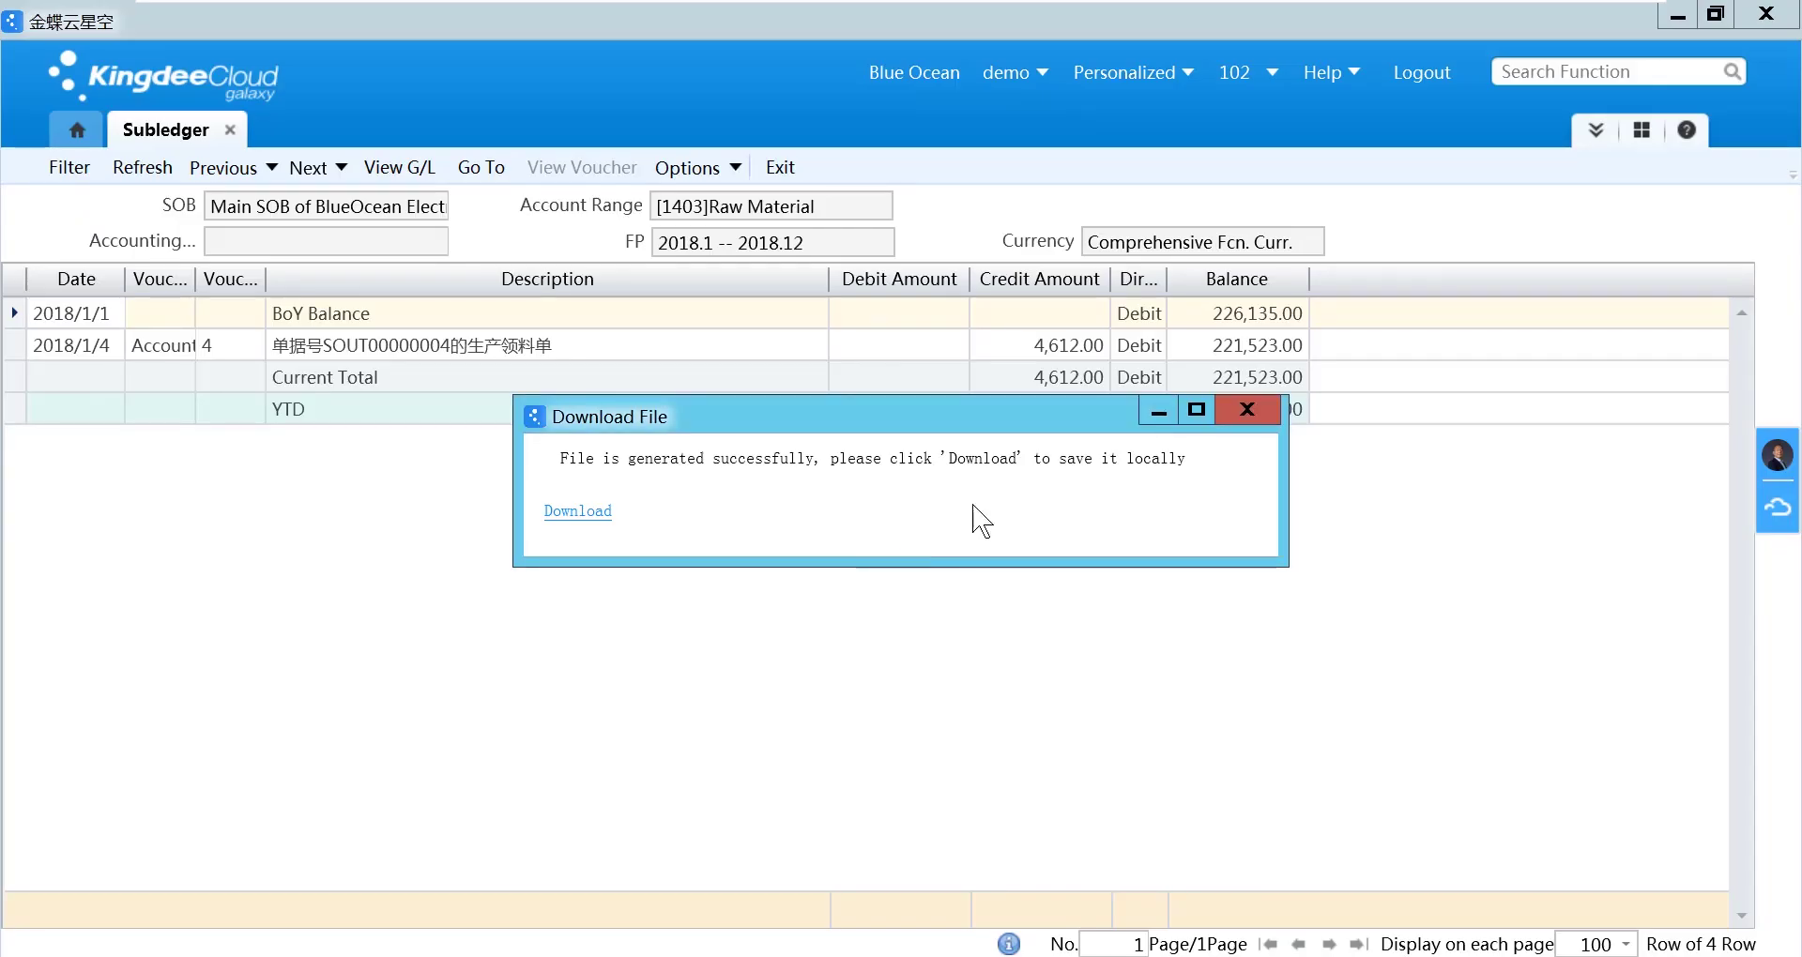
- Export all subledger pages again, this time as separate sheets
click(1248, 409)
click(695, 168)
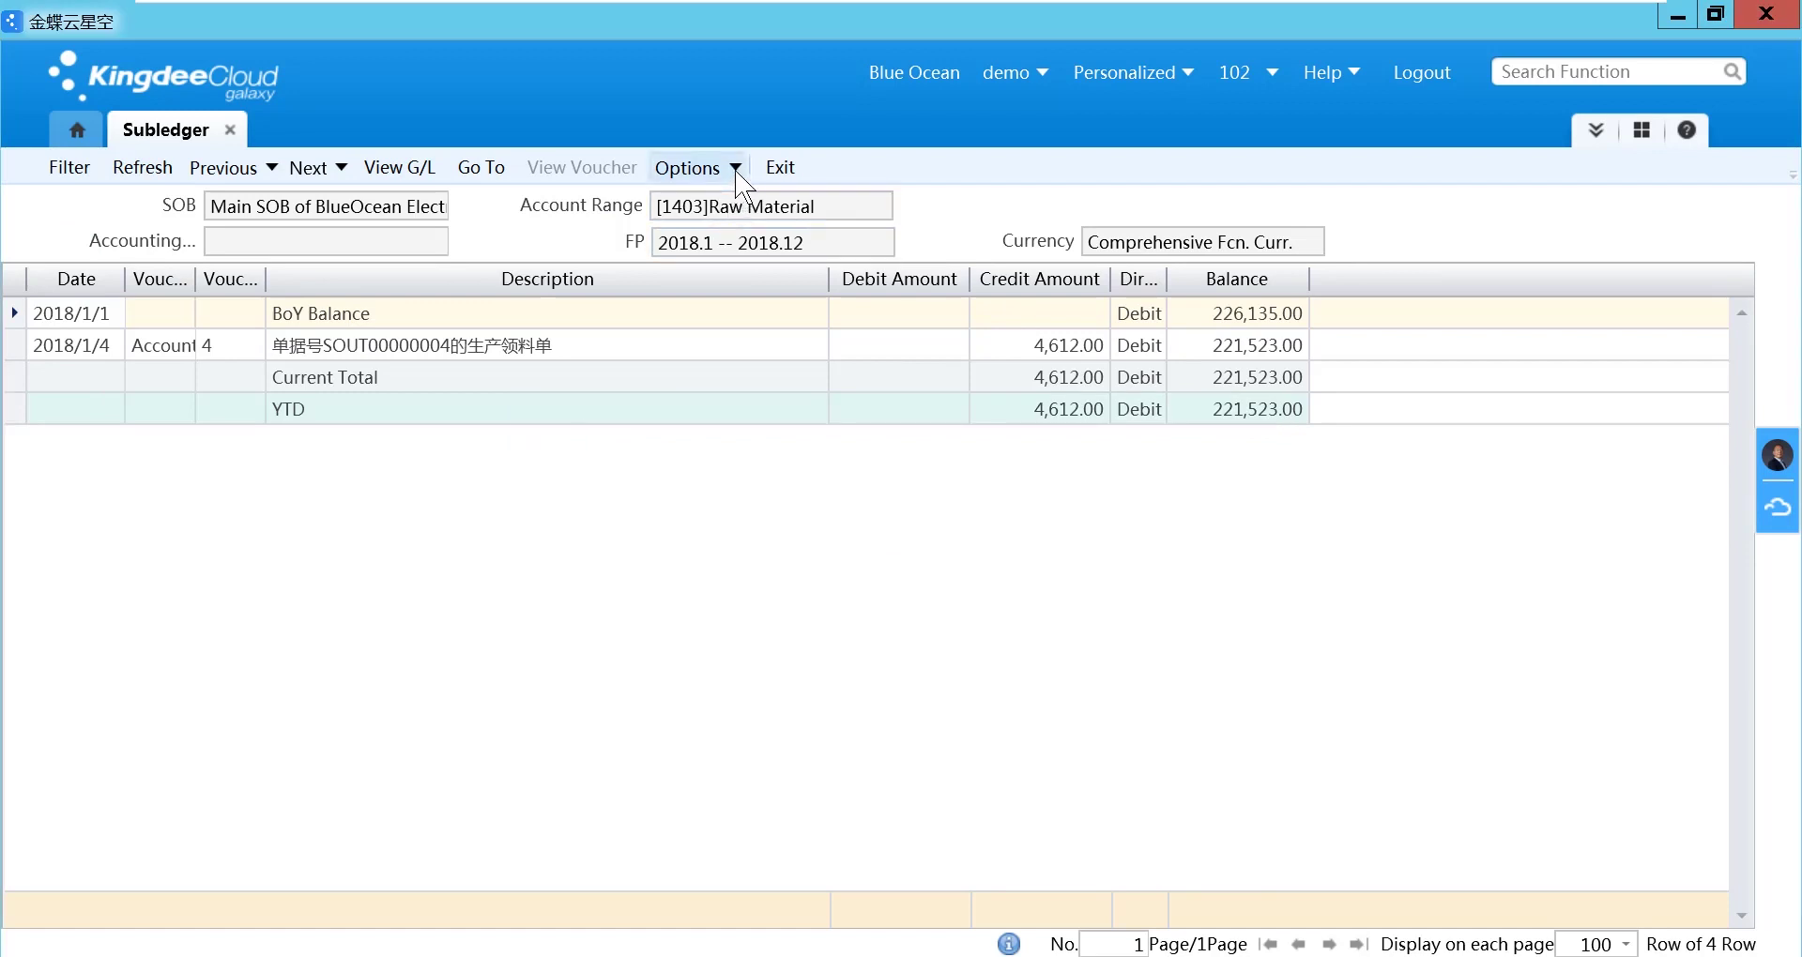
mouse_move(713, 326)
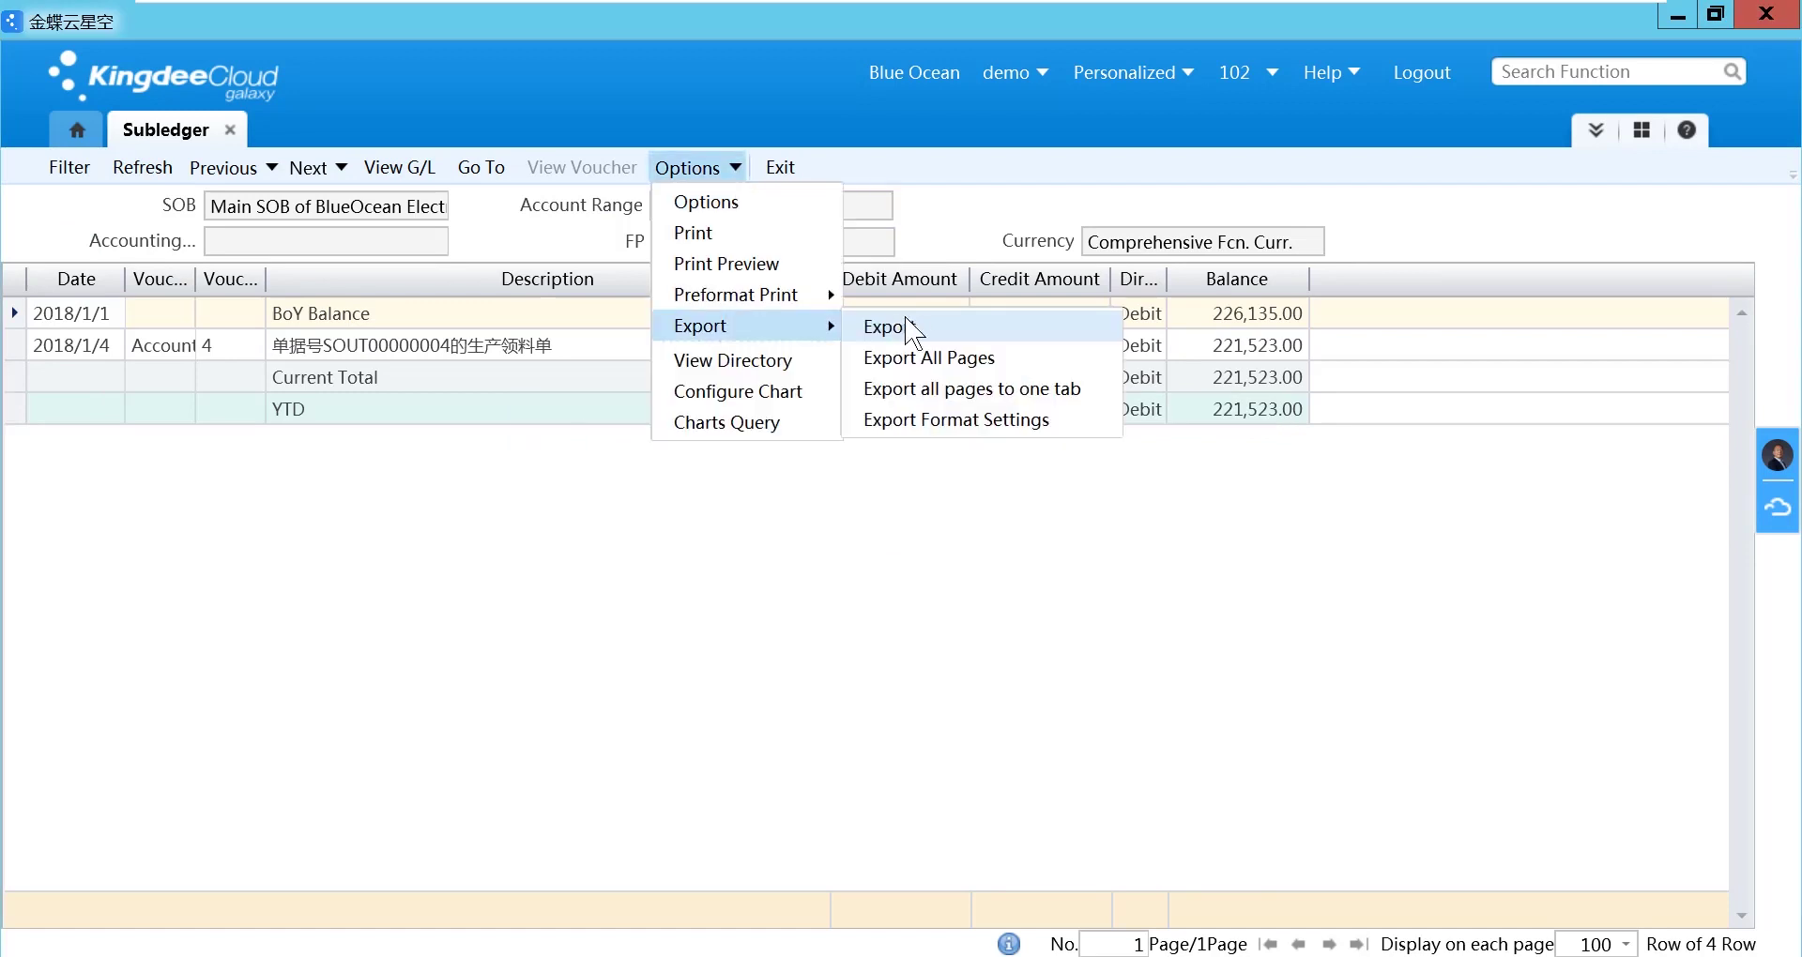
click(1043, 364)
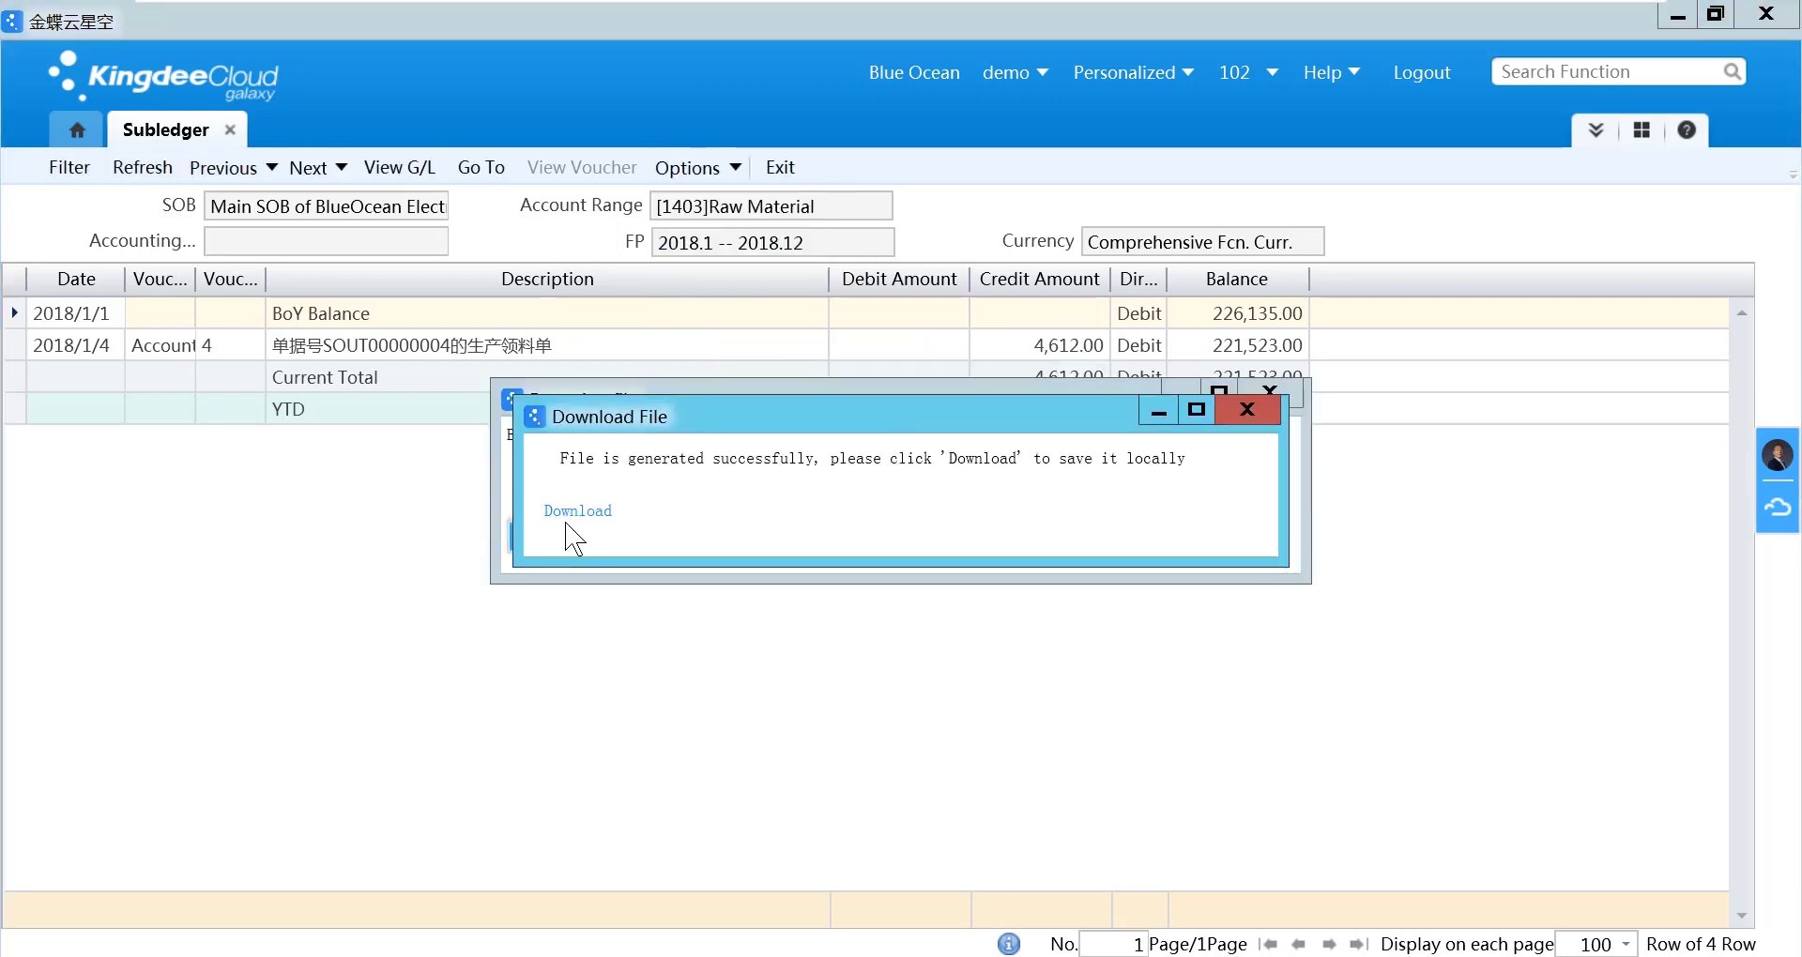
click(573, 514)
click(751, 461)
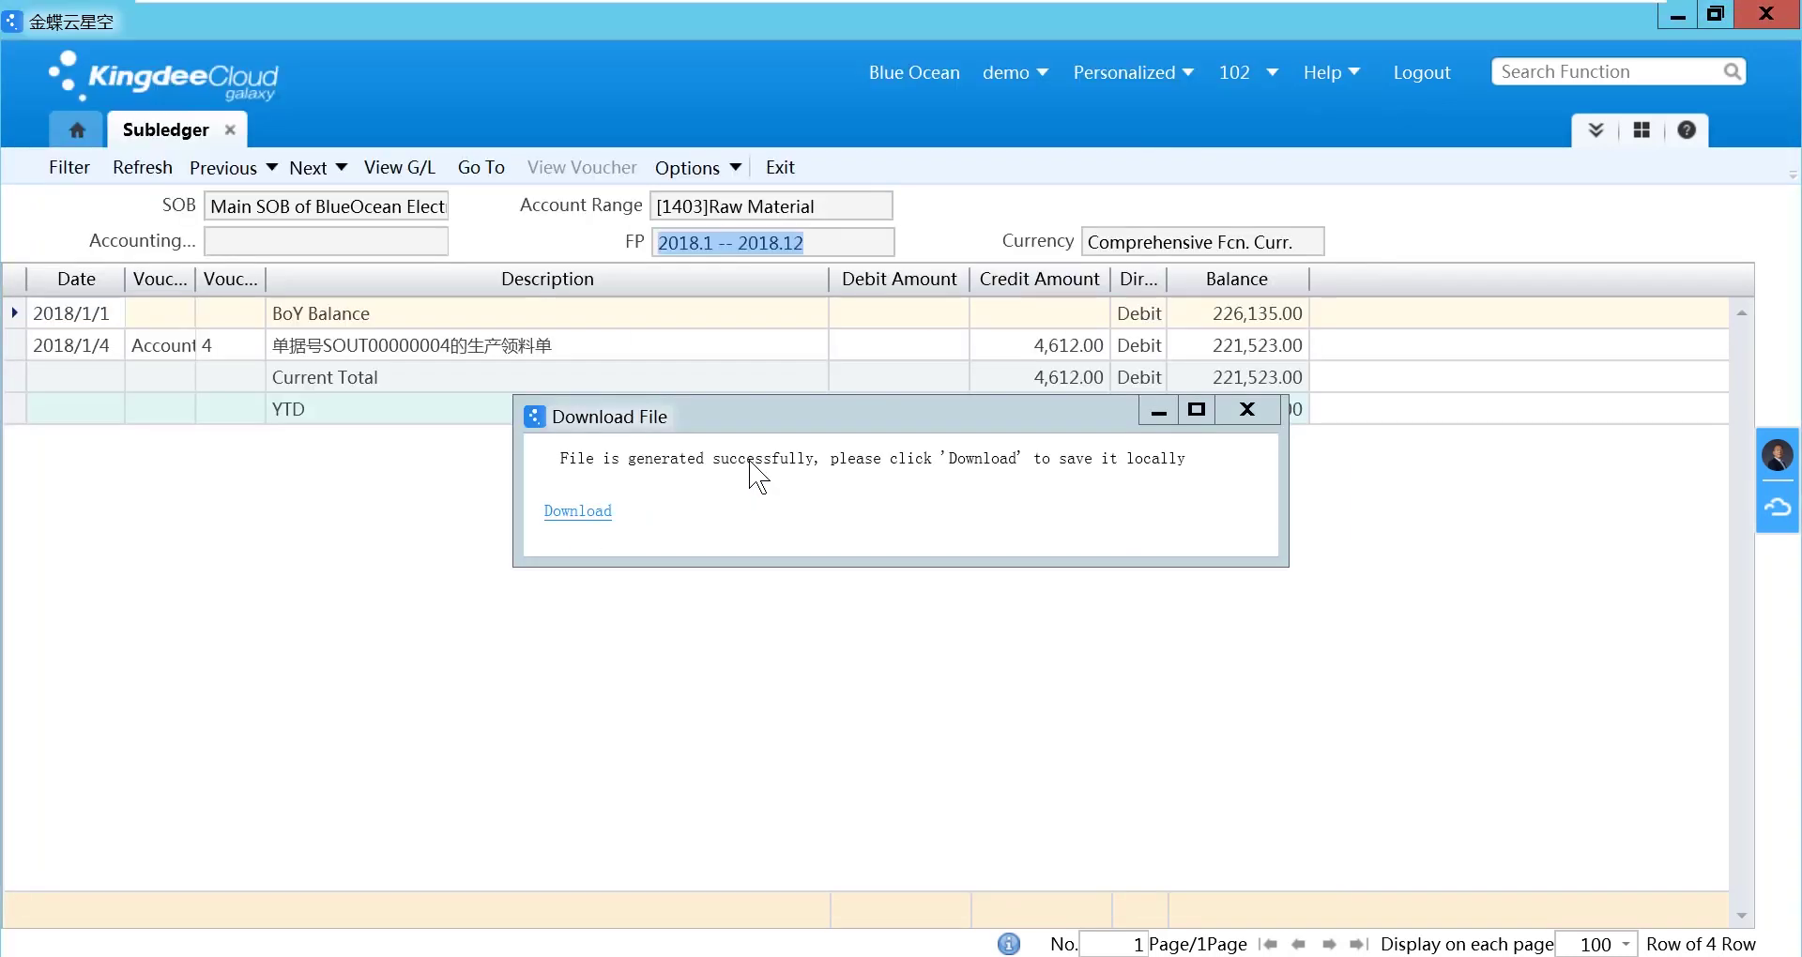
click(551, 514)
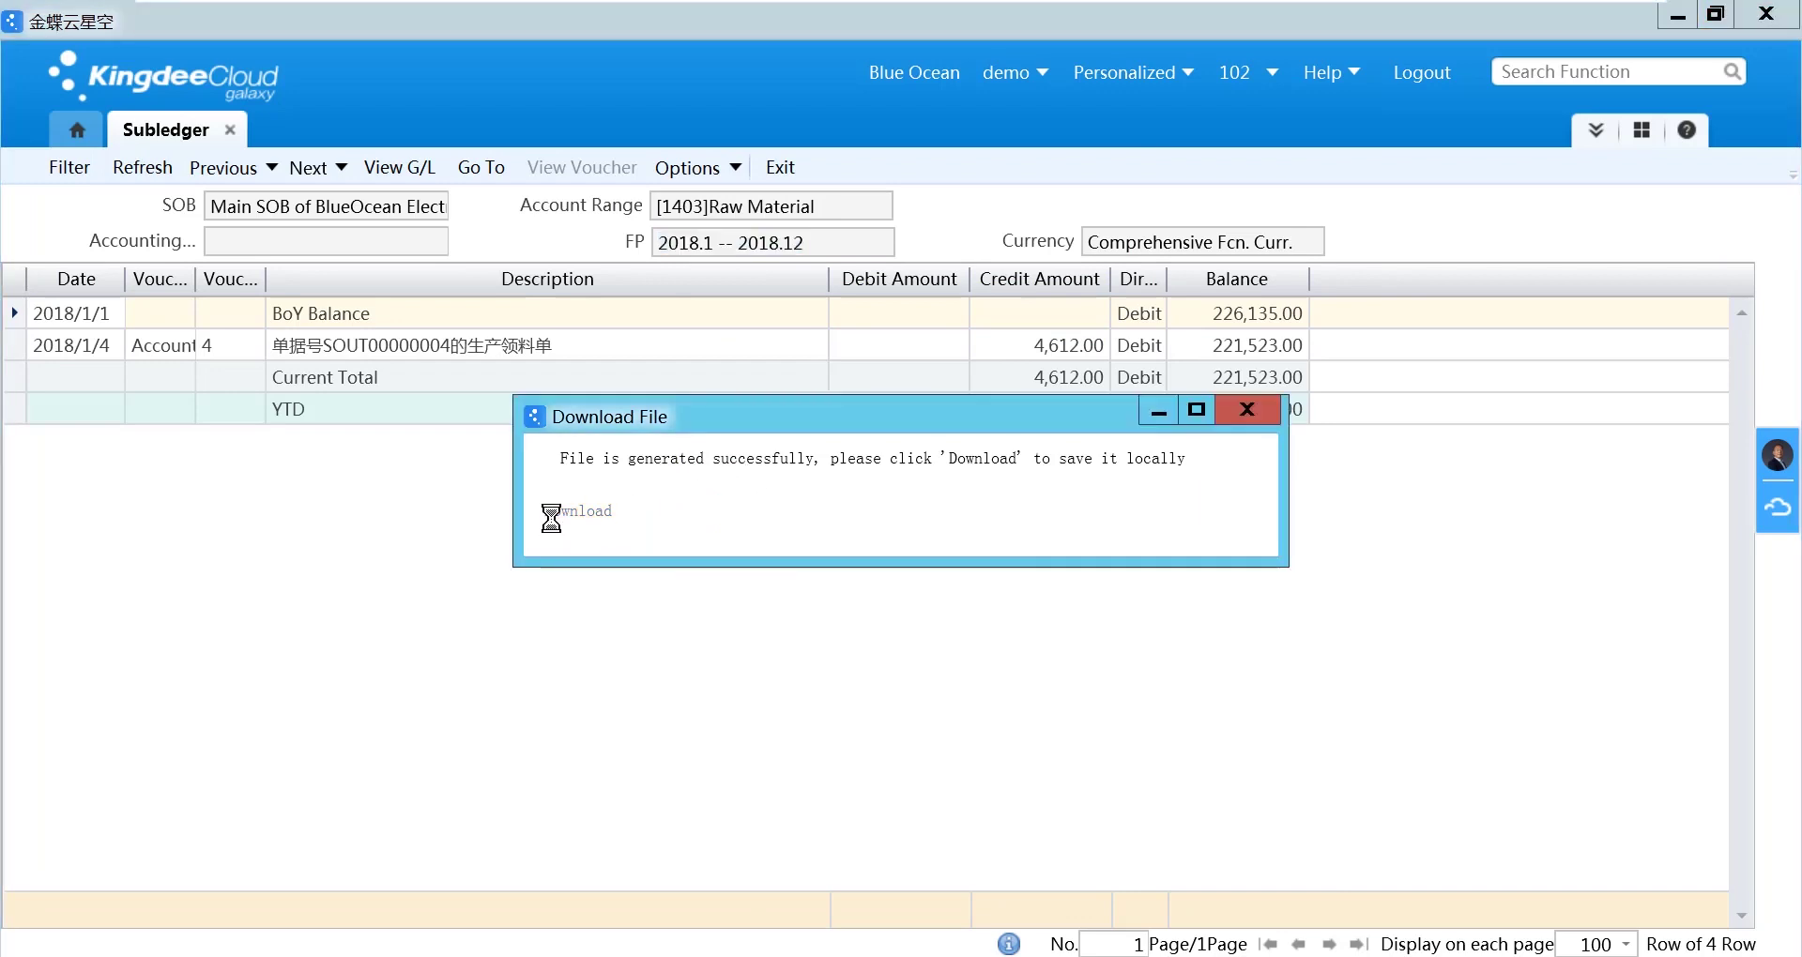
click(756, 464)
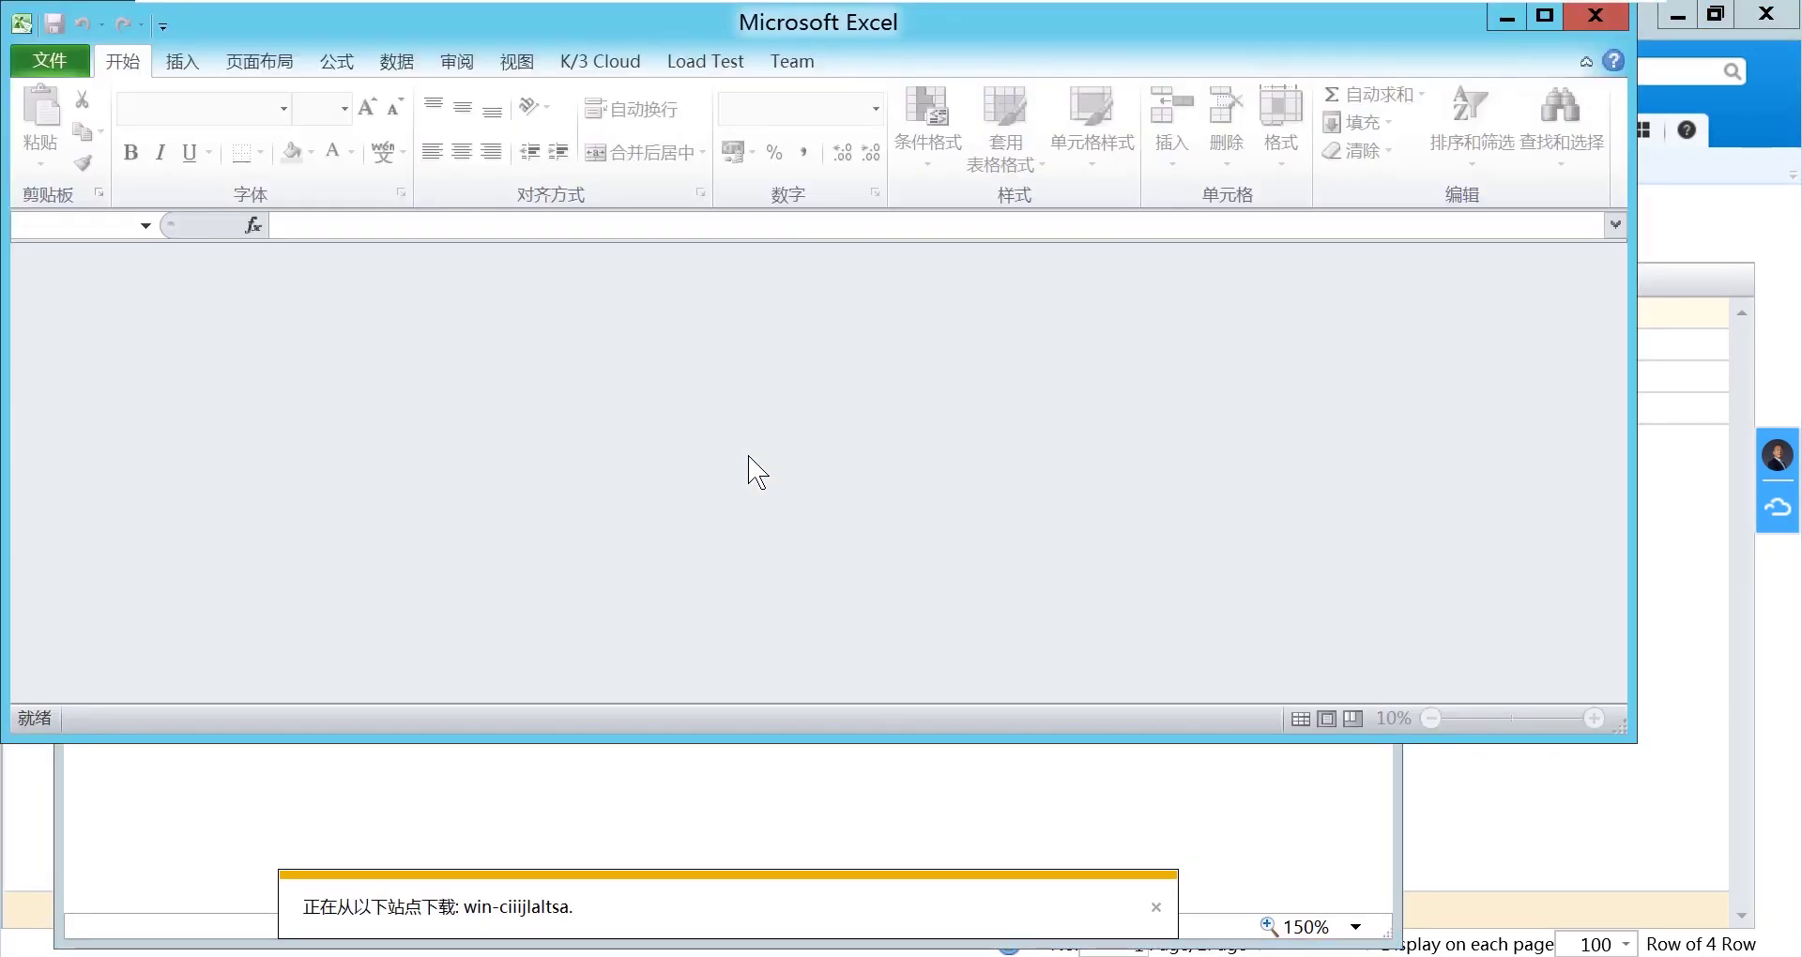
- Maximize the workbook and autofit every column on the Bank Deposit sheet
double_click(507, 28)
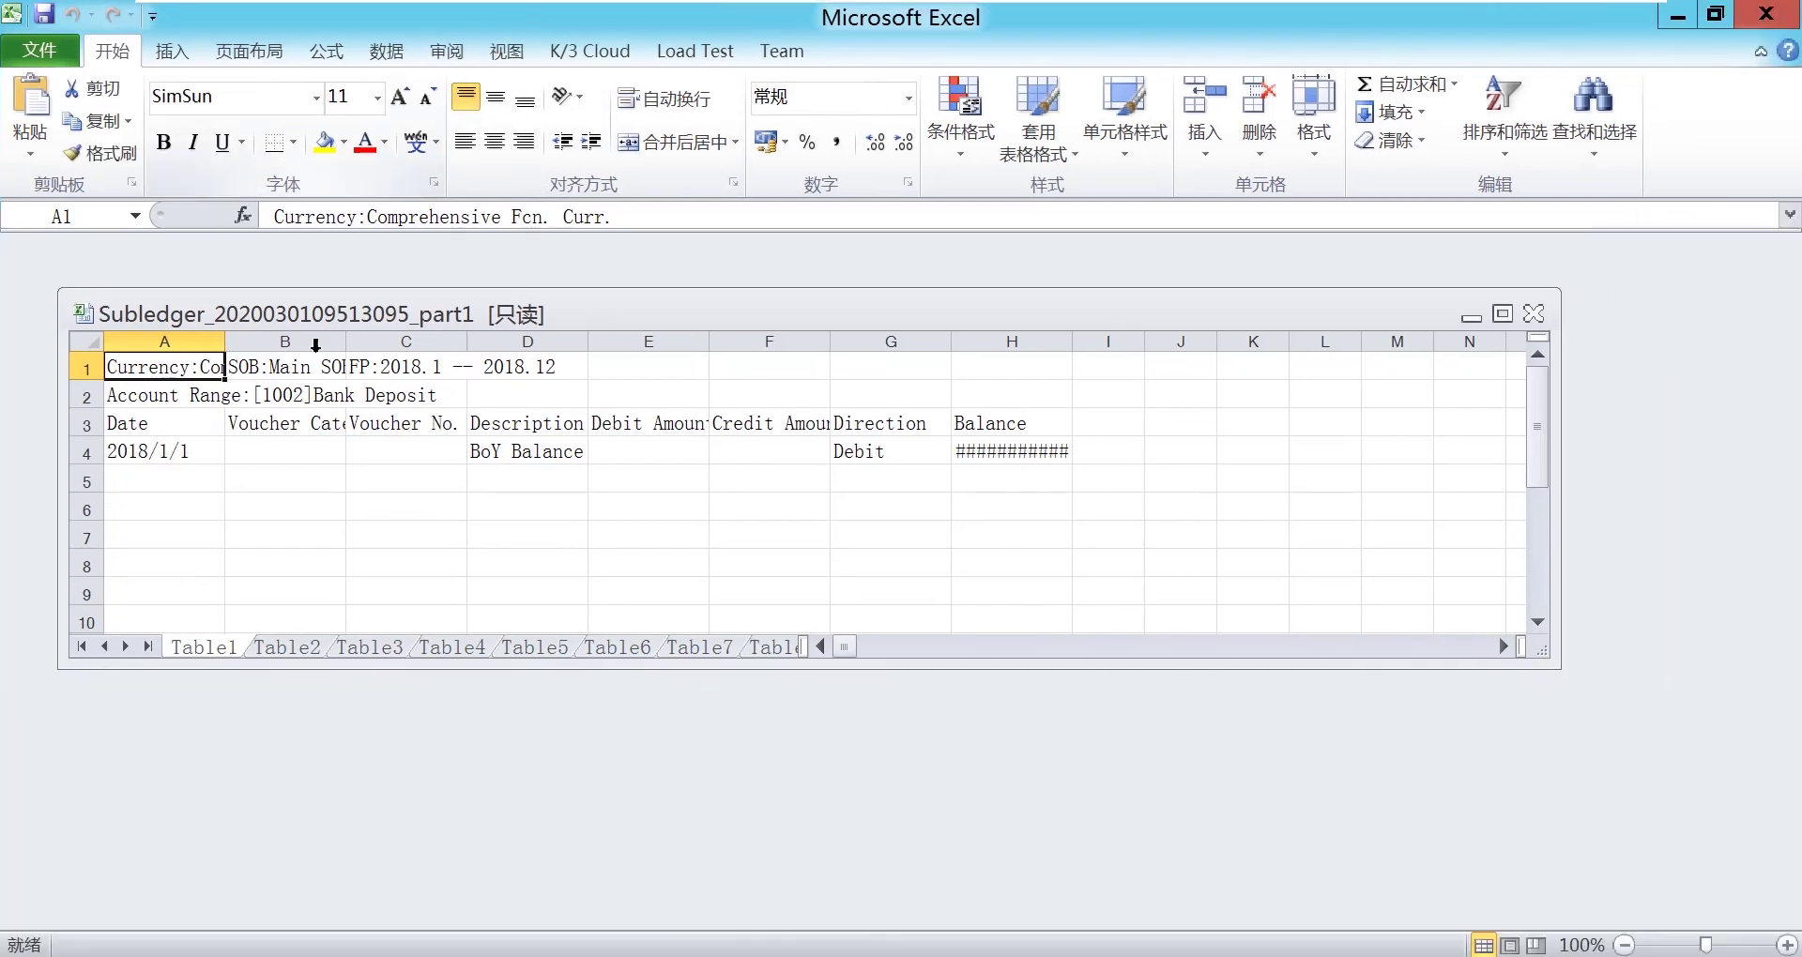
double_click(463, 315)
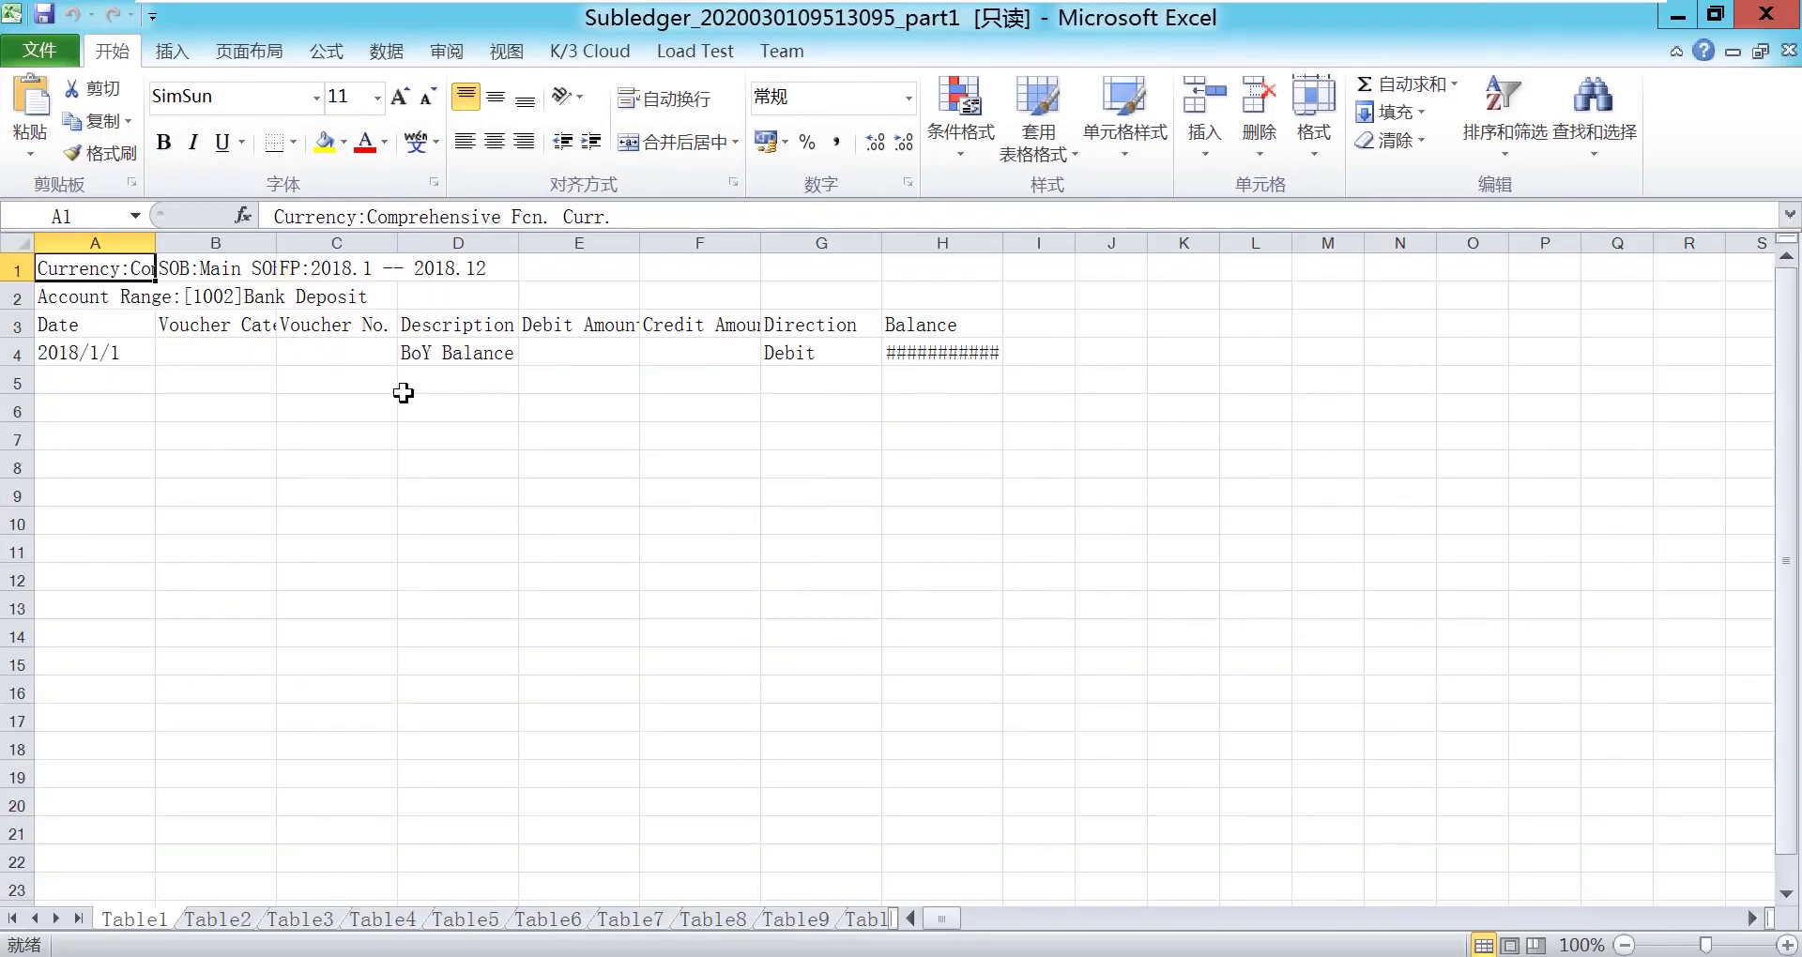
click(24, 242)
double_click(155, 242)
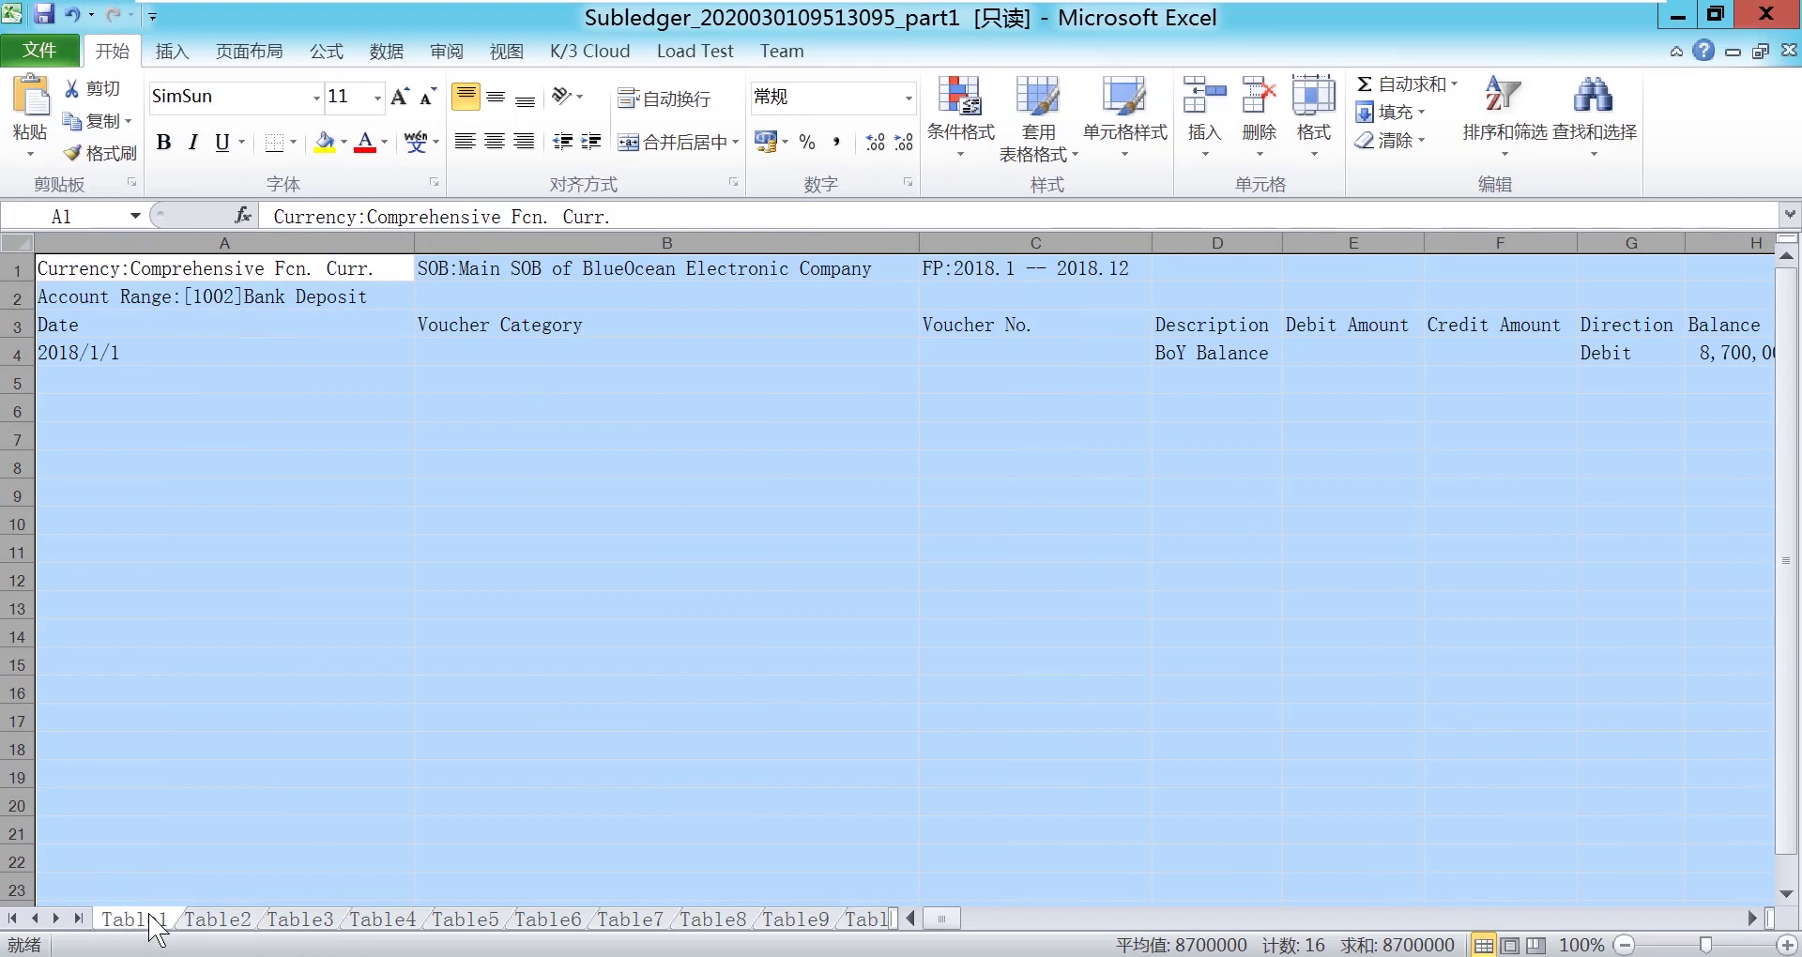
click(297, 291)
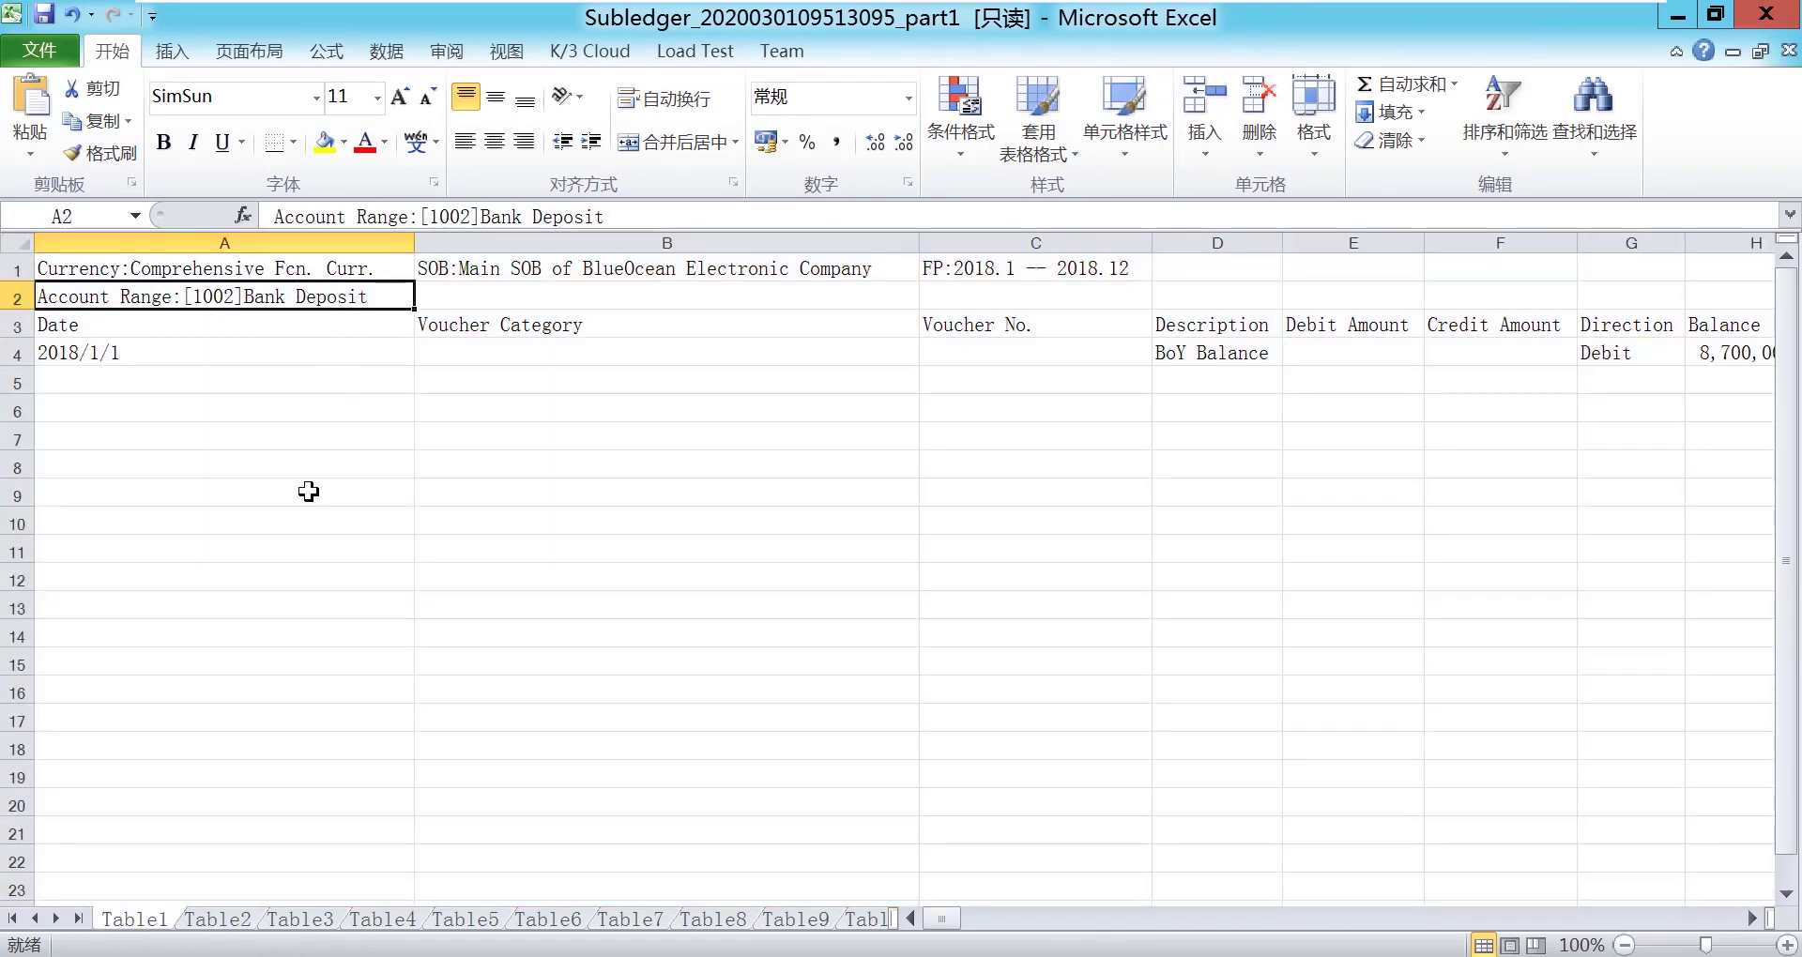
- Review the Receivables sheet Table2, then close Excel without saving
click(228, 908)
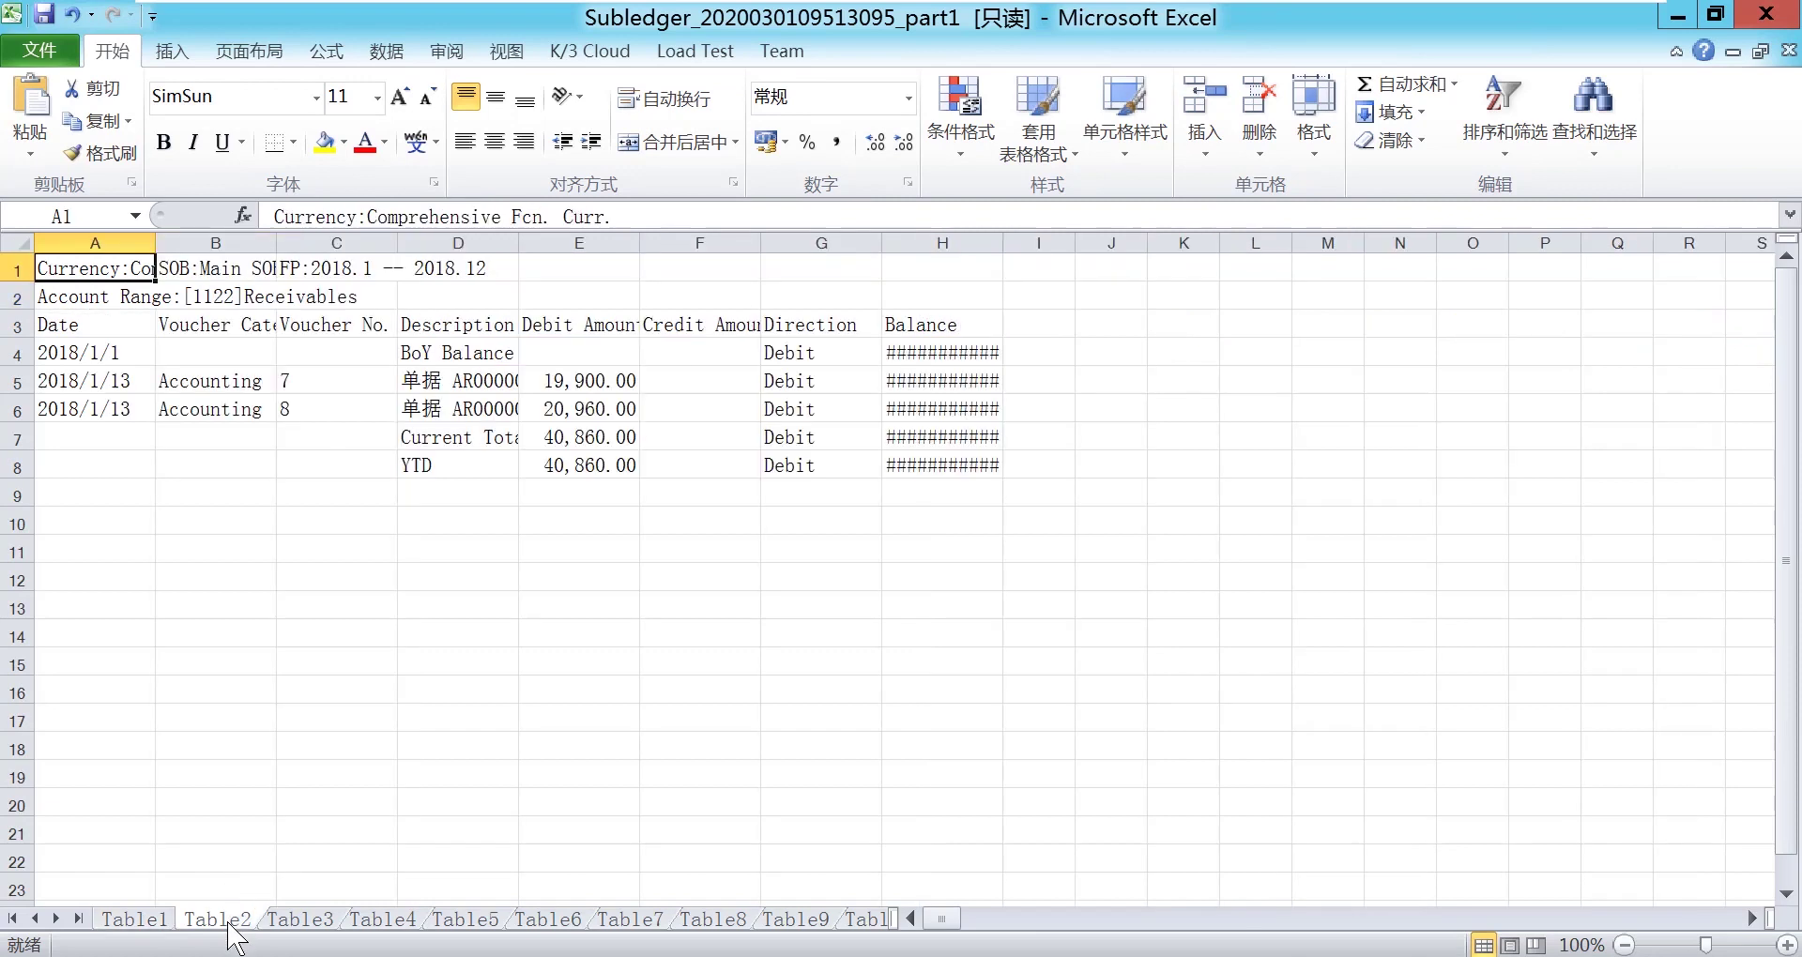
click(262, 294)
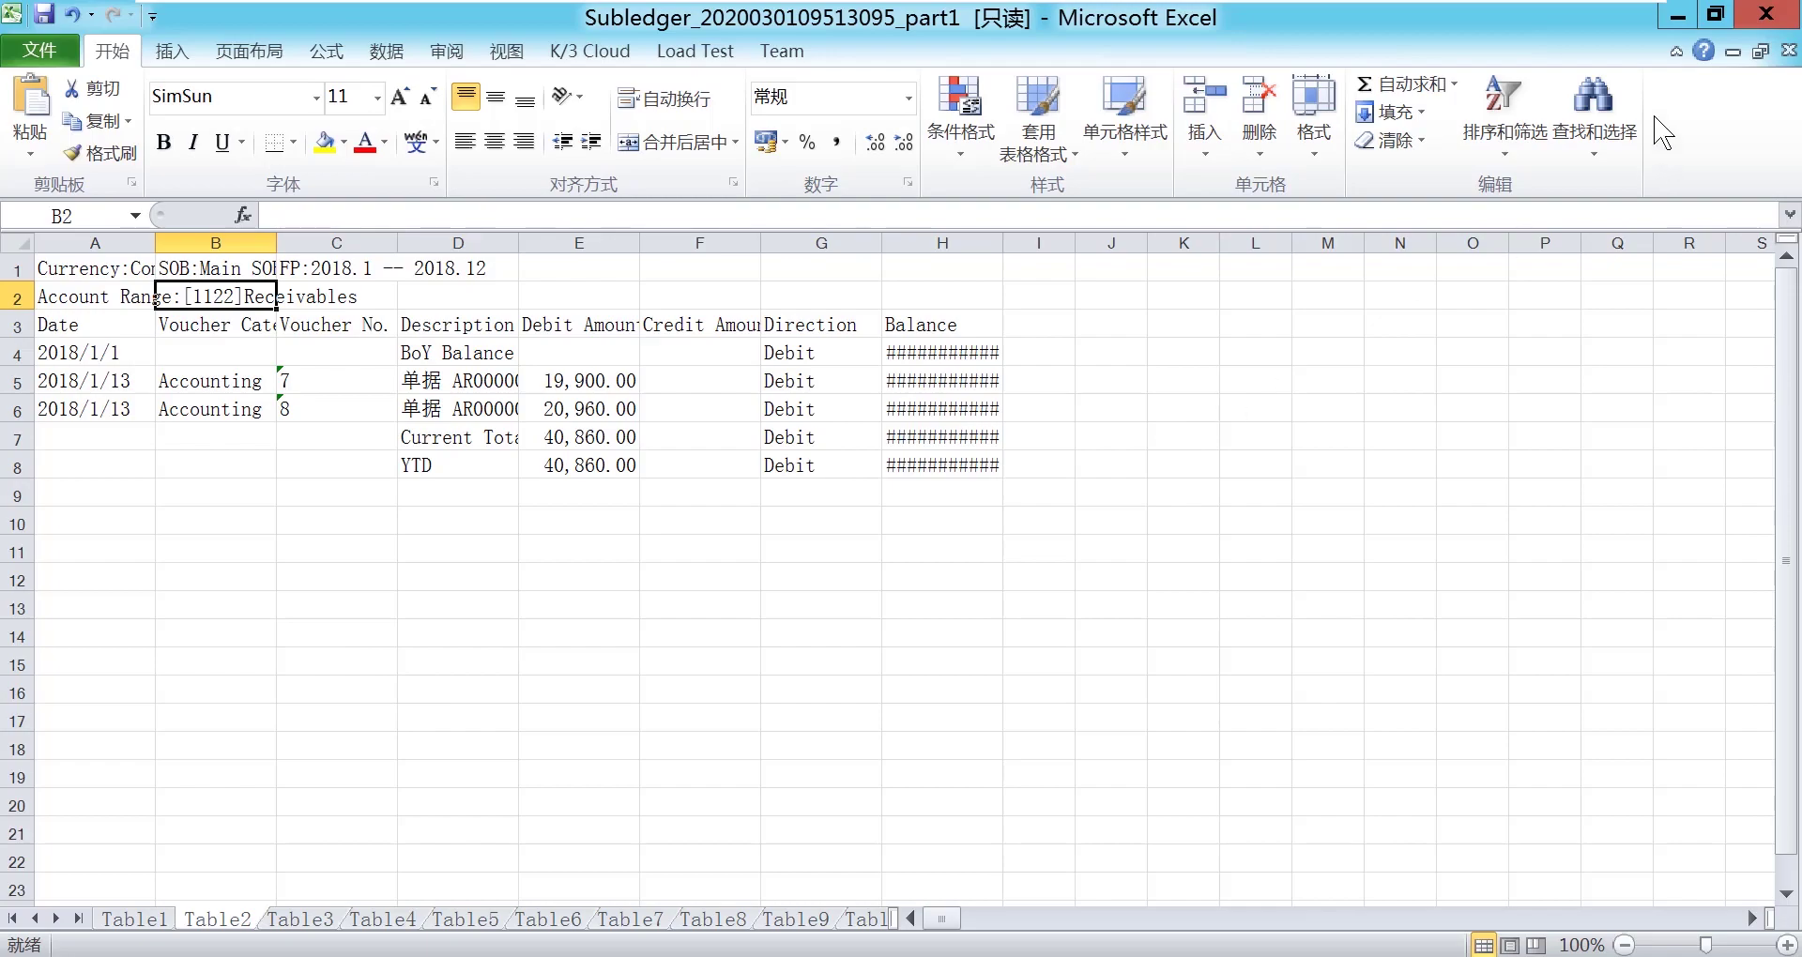
click(1766, 13)
click(899, 526)
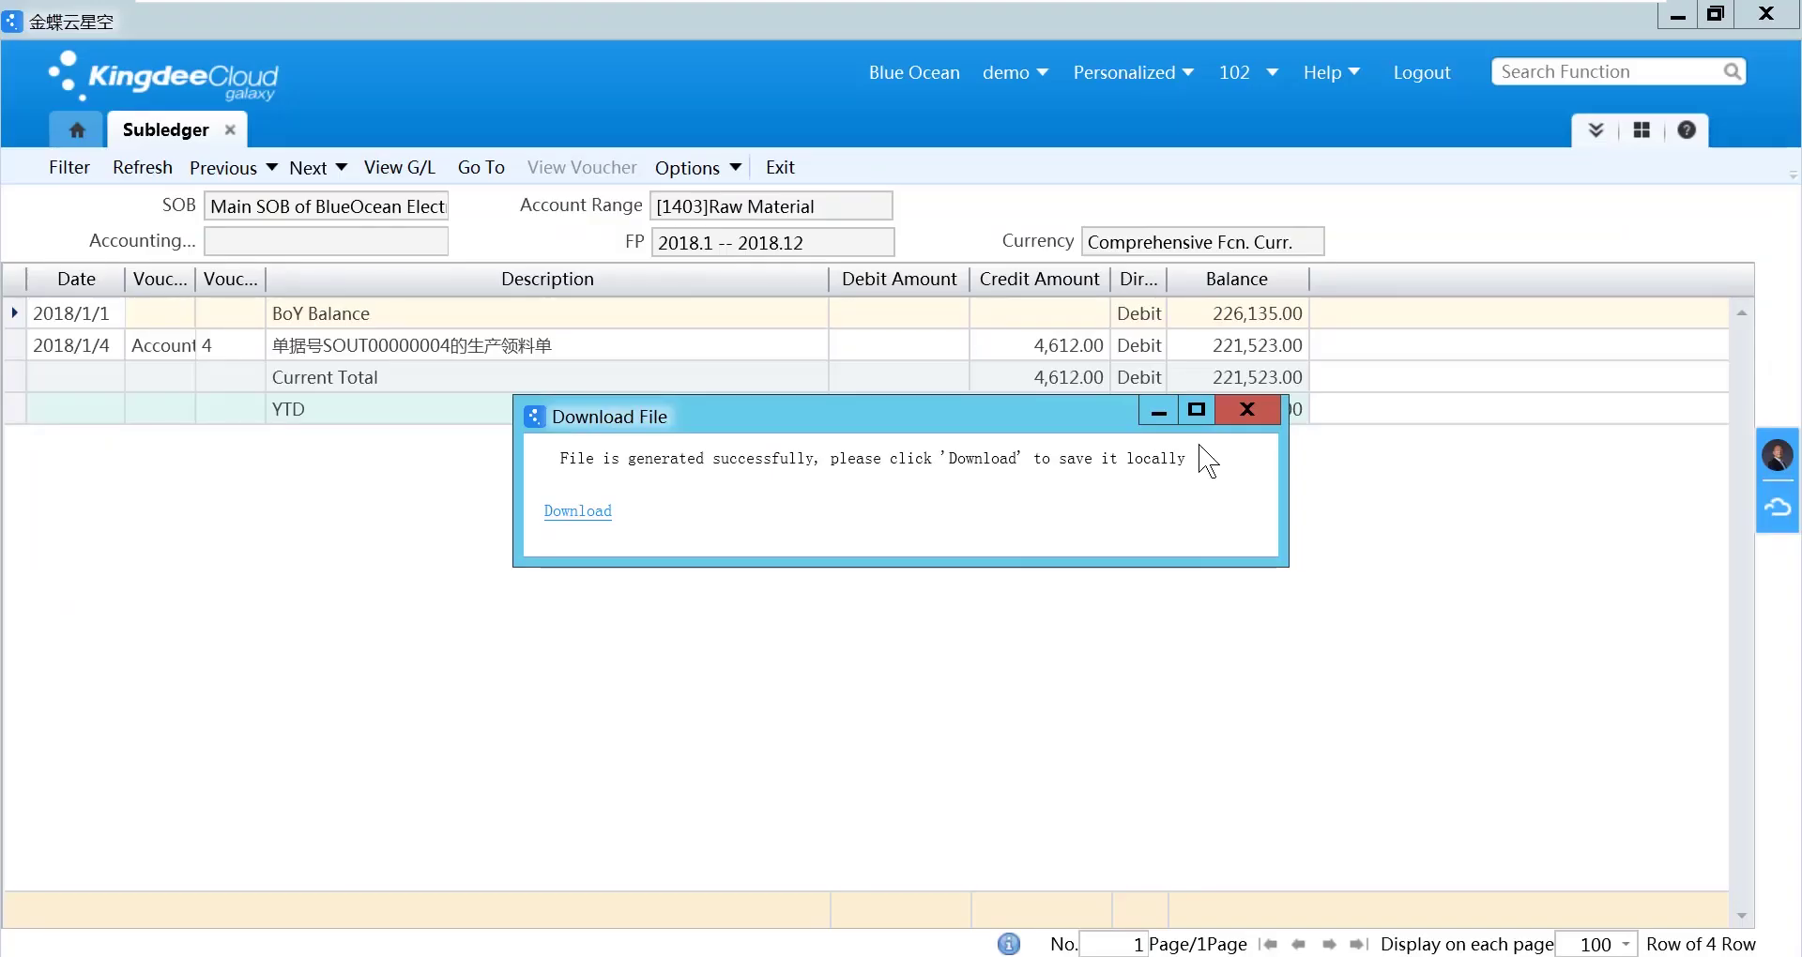
- Reopen the filter, show accounting dimension details for Multi-accounting of all categories, and open column settings
click(1256, 410)
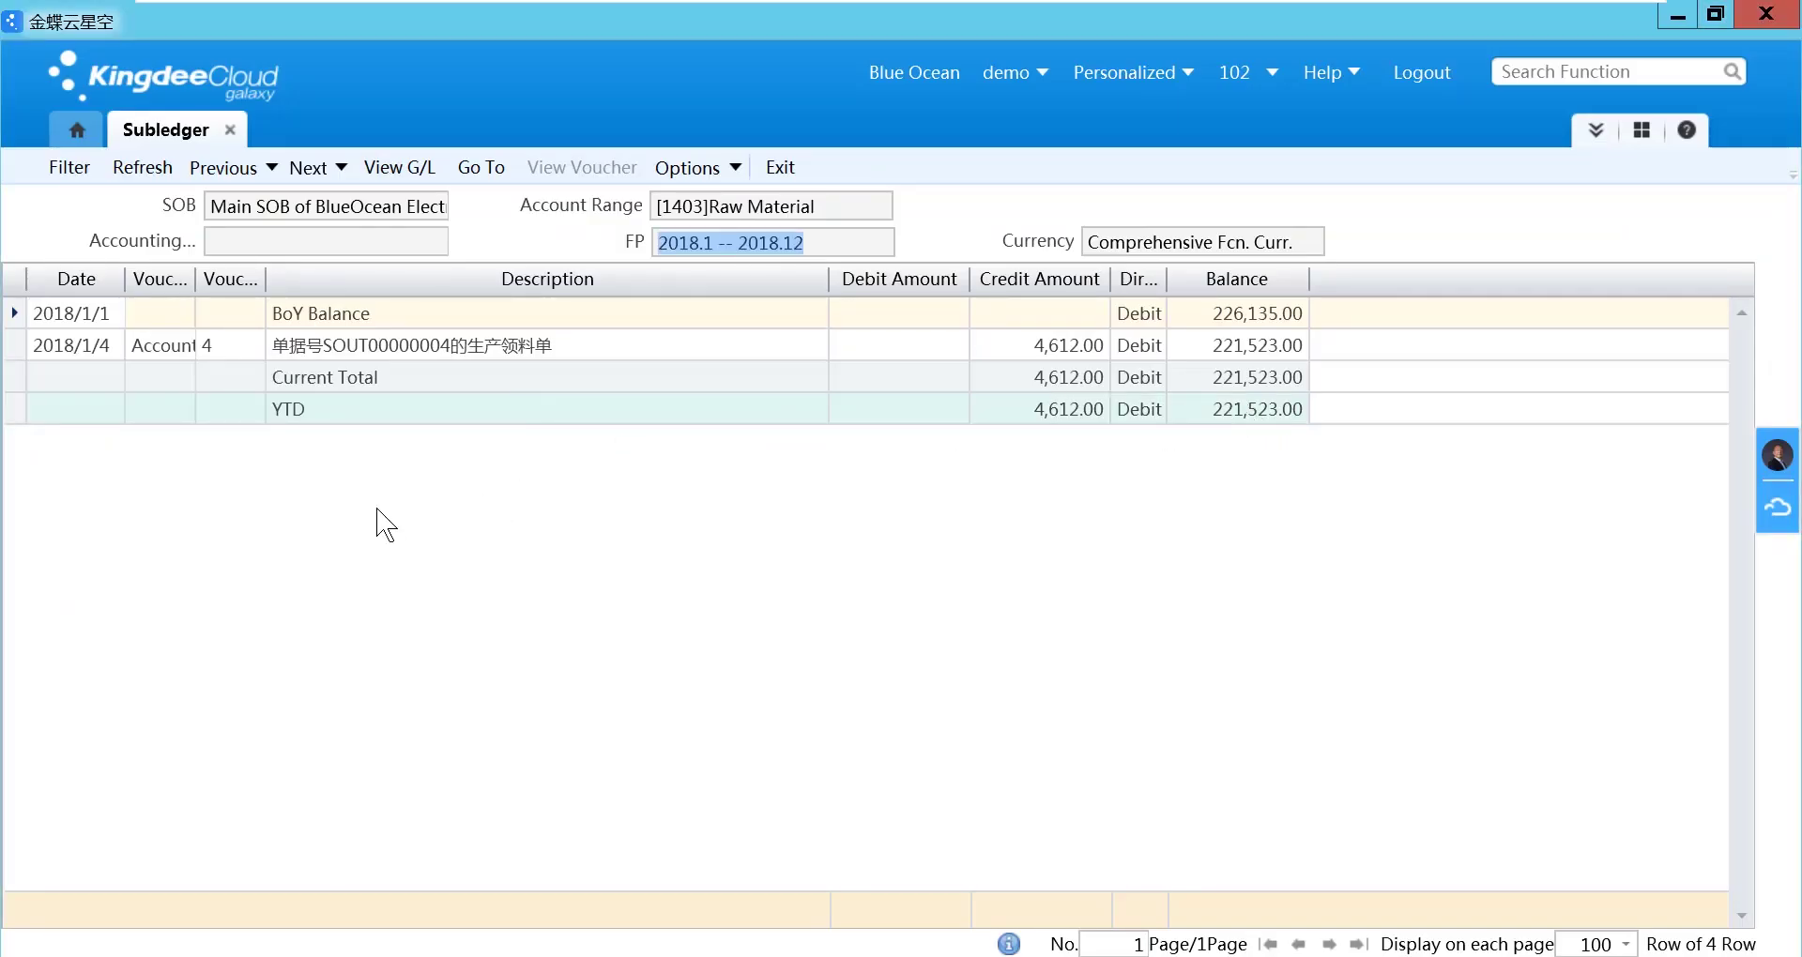
click(73, 170)
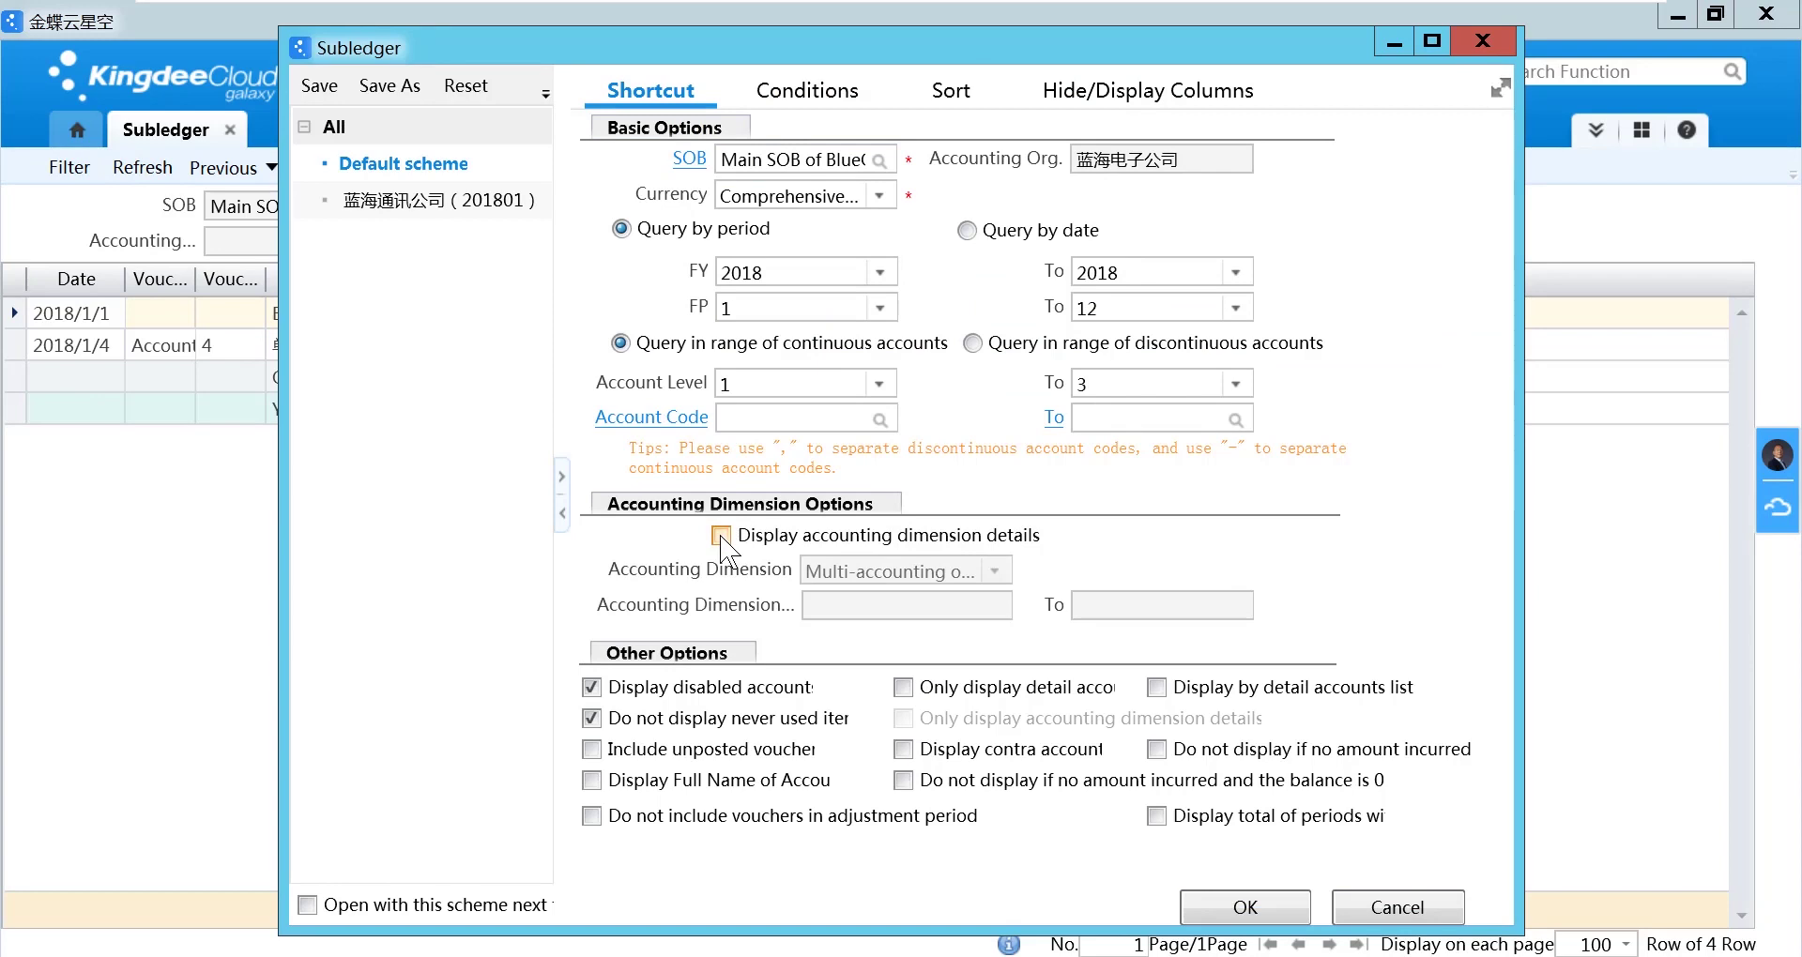
click(995, 569)
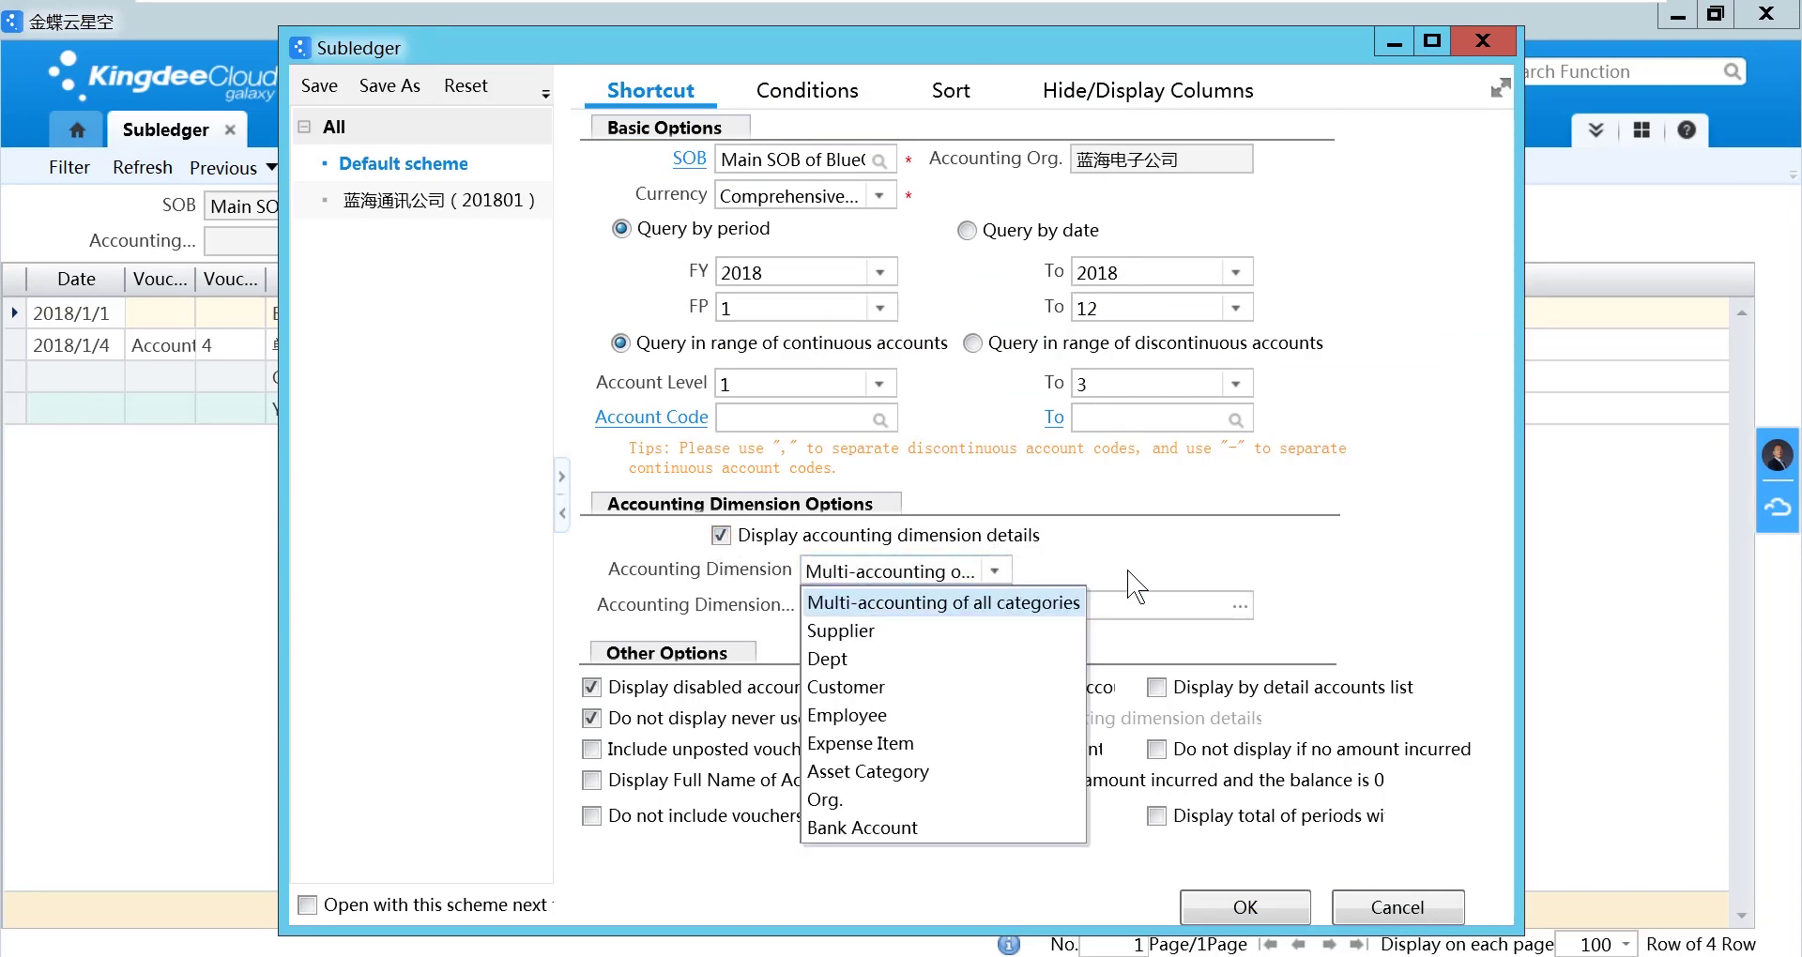
click(957, 605)
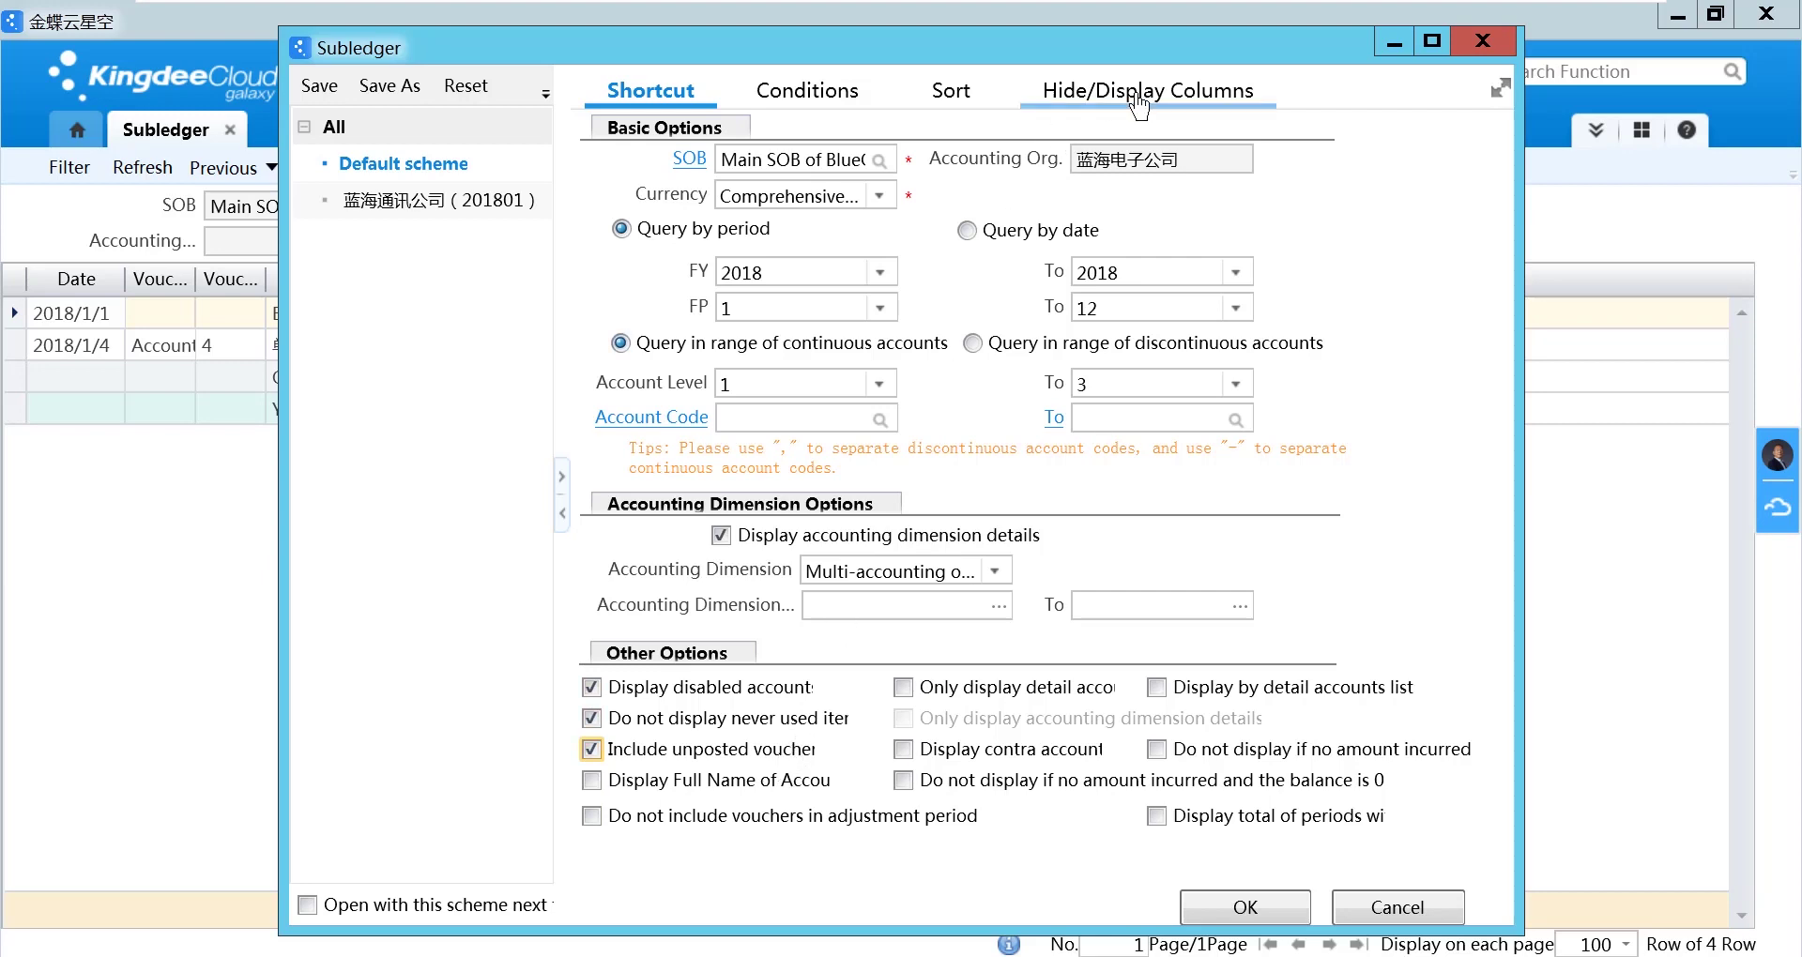
click(1234, 103)
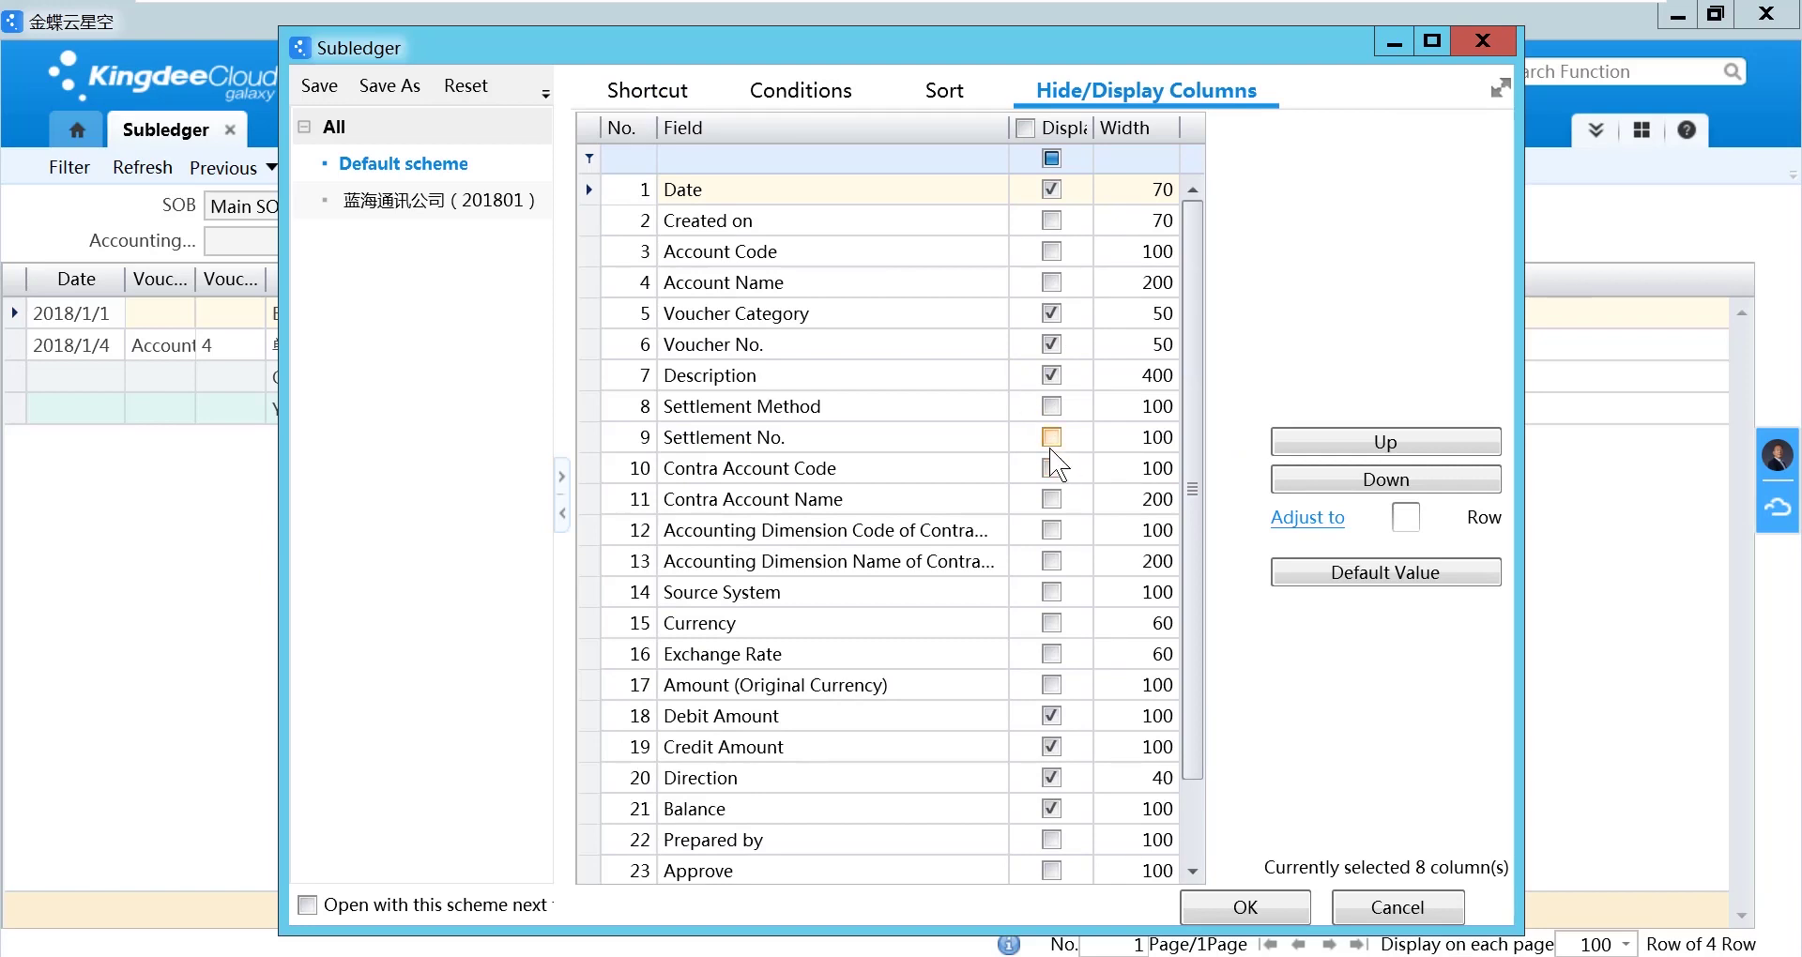
- Display the Account Code and Account Name columns, then rerun the subledger report
click(1053, 251)
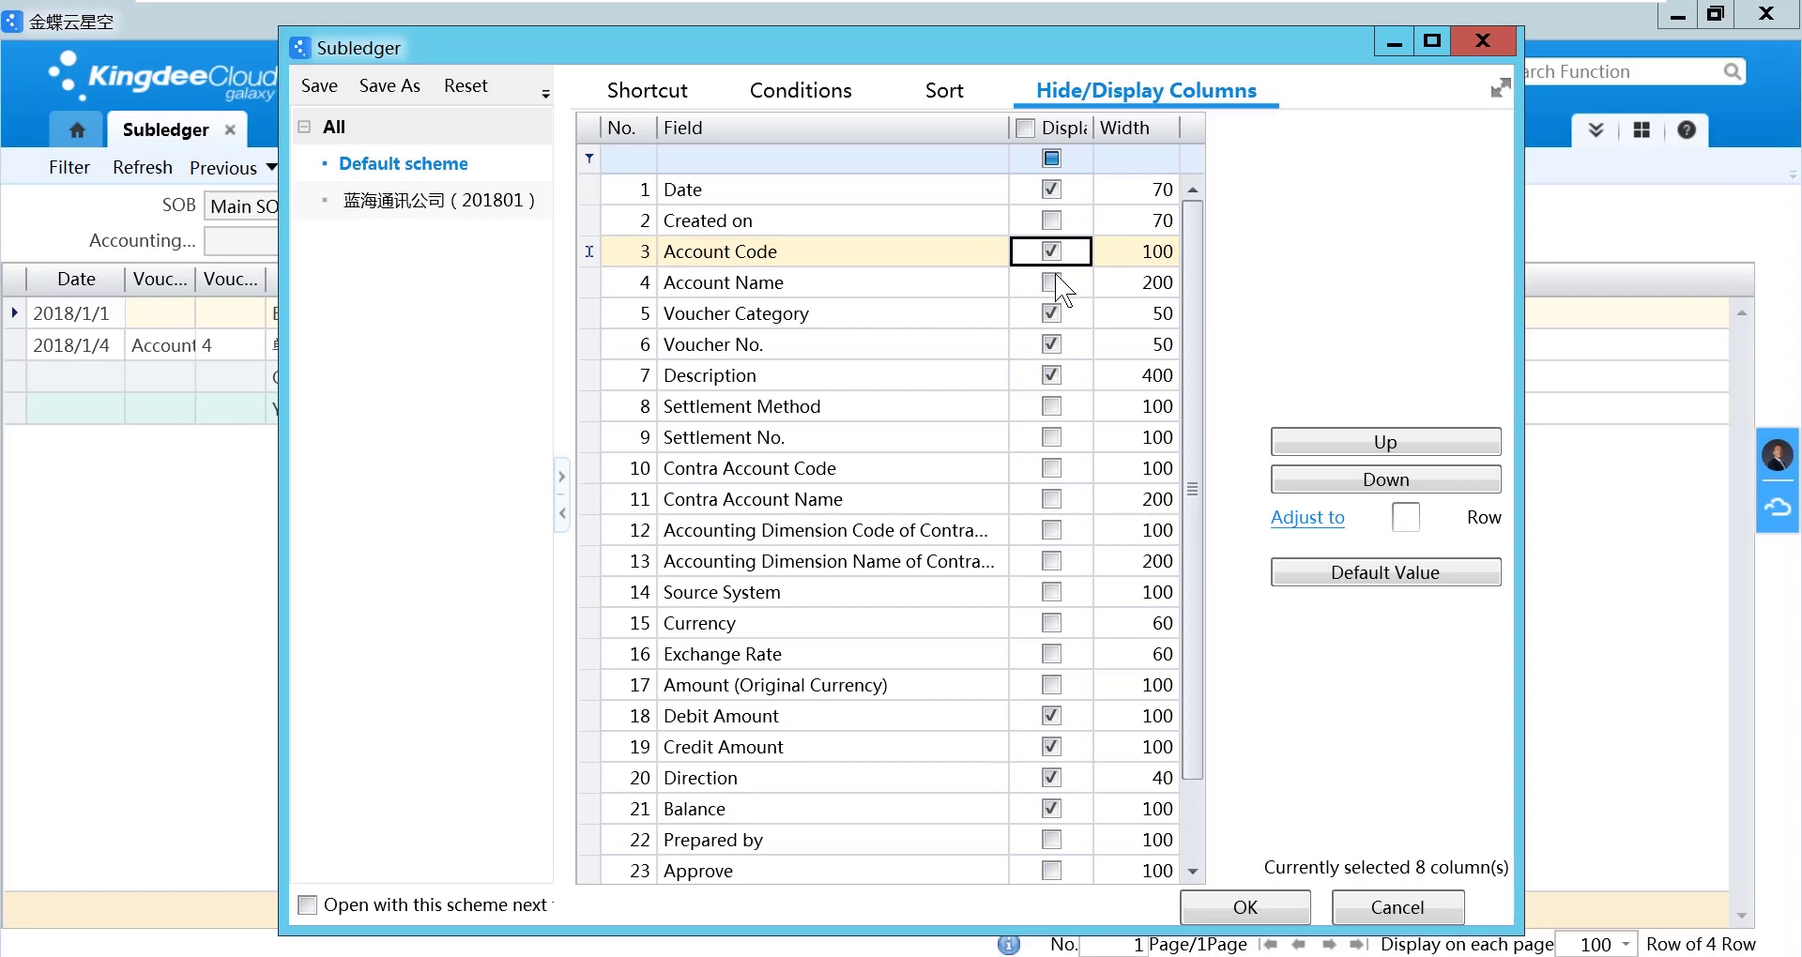
click(1053, 282)
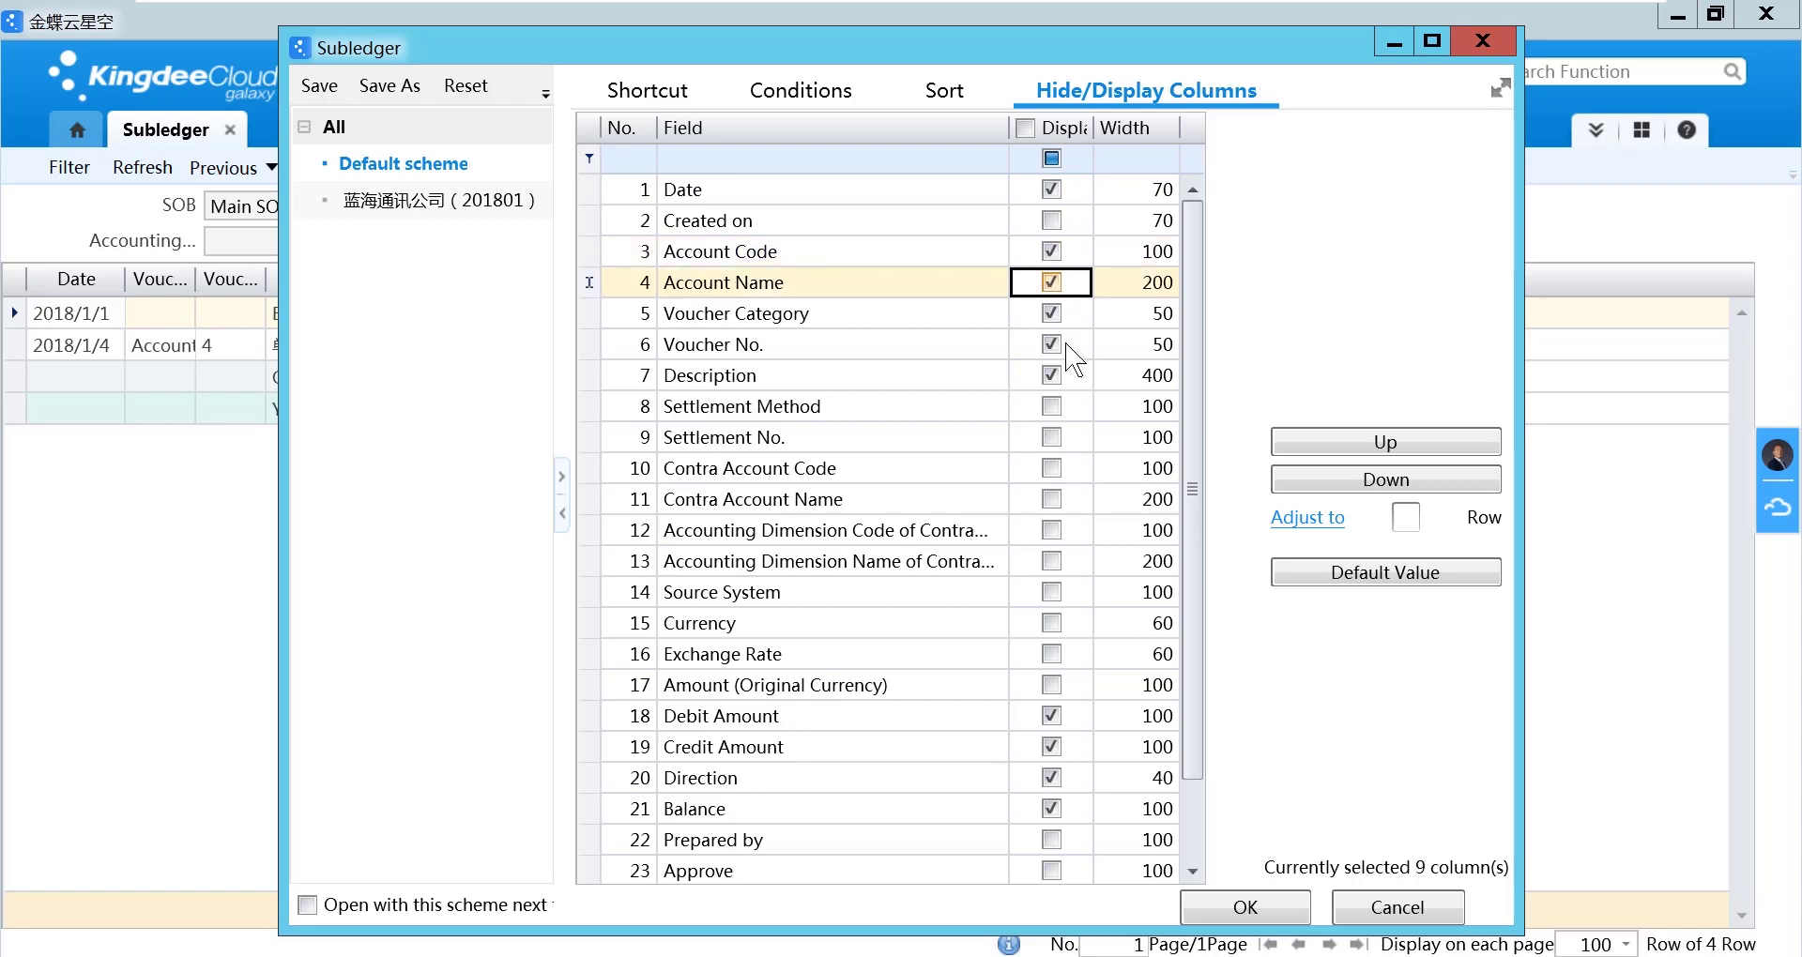
click(1233, 908)
click(1233, 909)
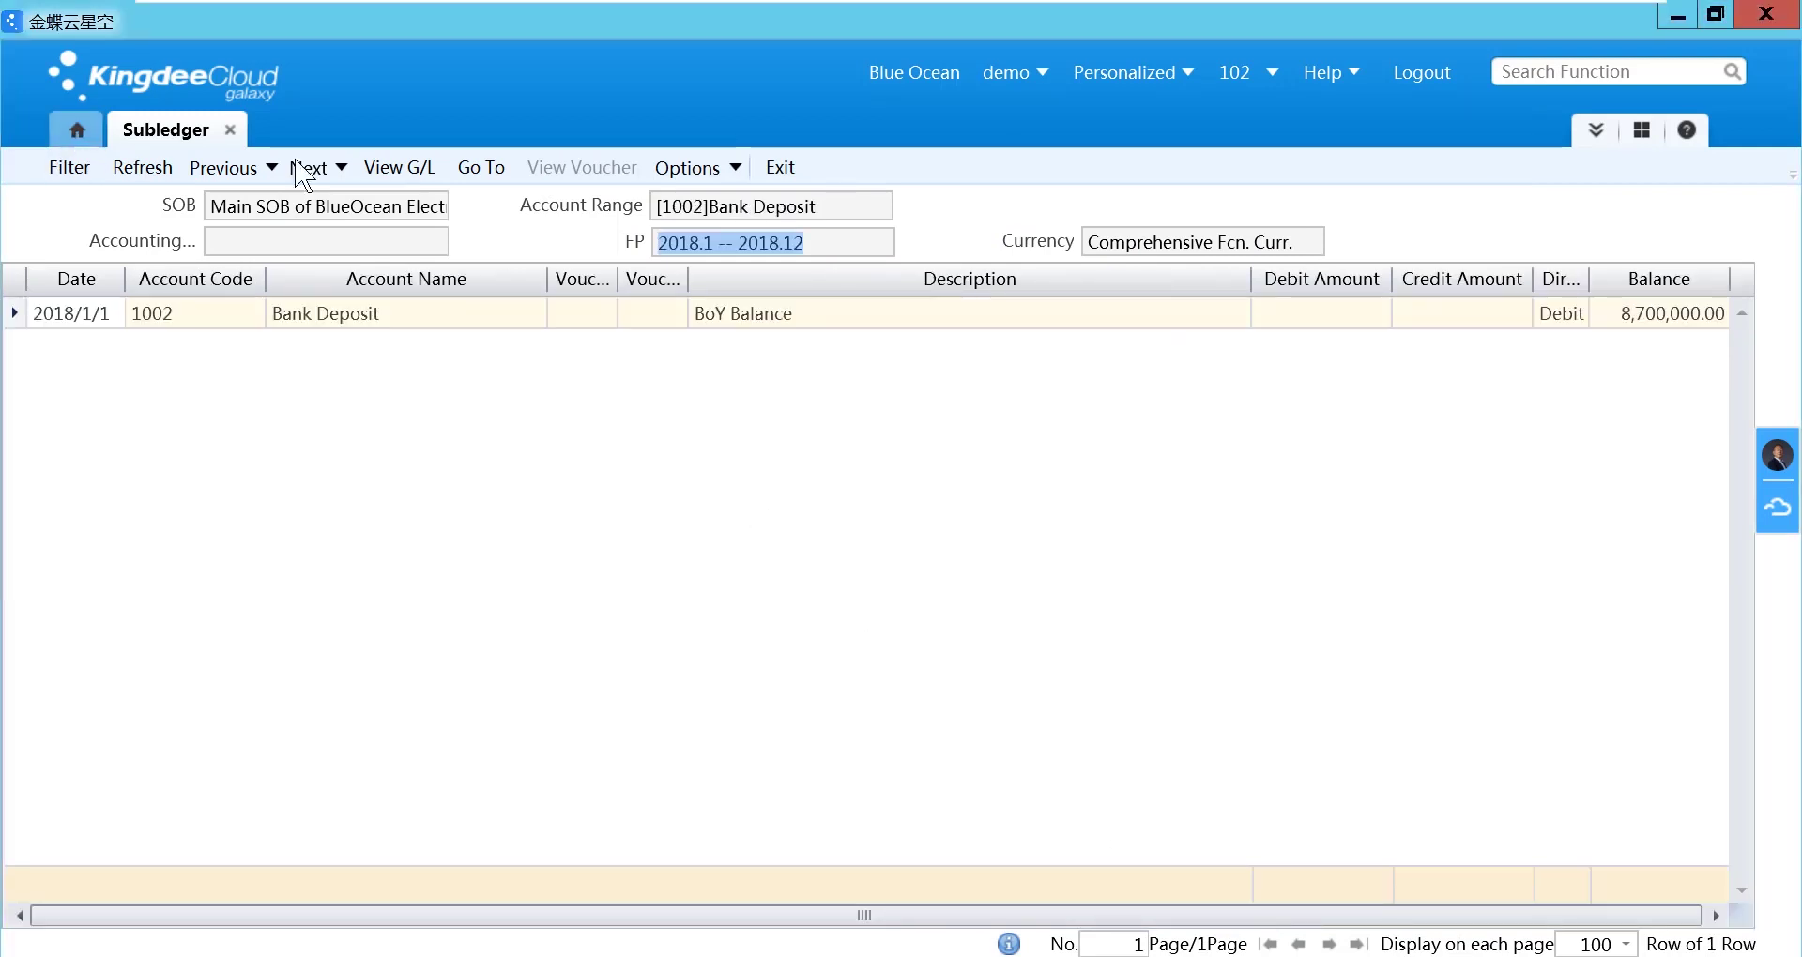
- Advance two accounts to 1122 Receivables and select the AR00000023 receivable entry
click(316, 175)
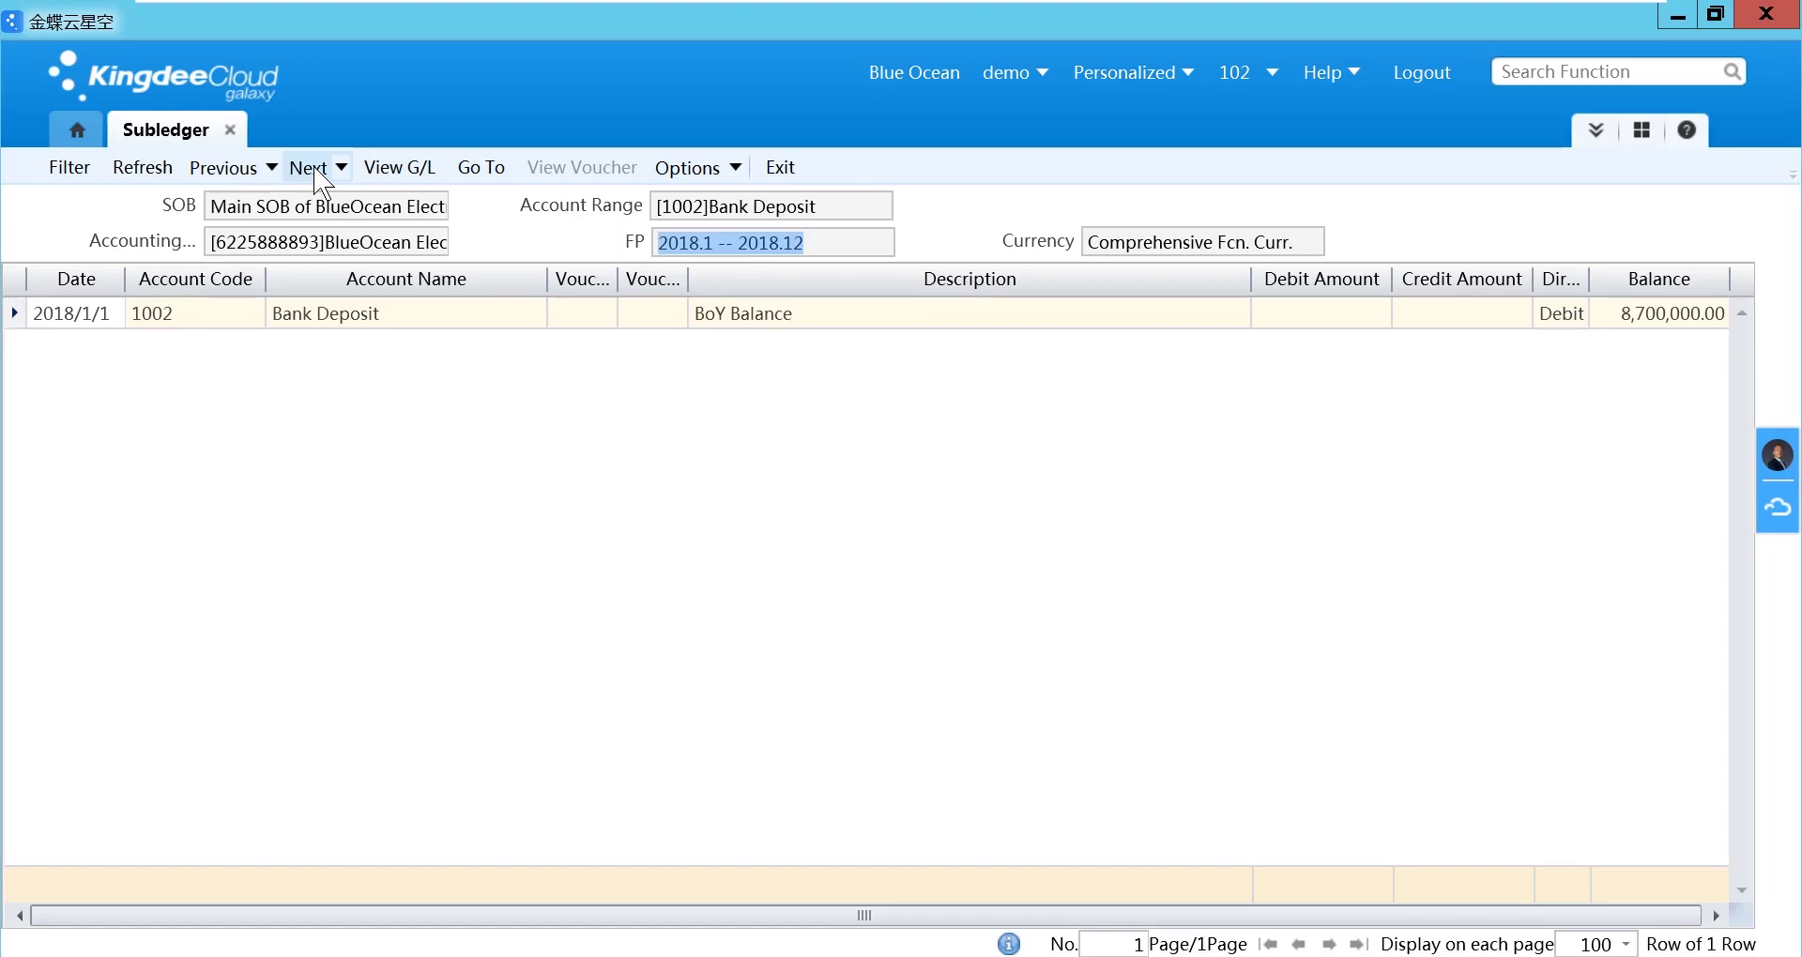
click(317, 171)
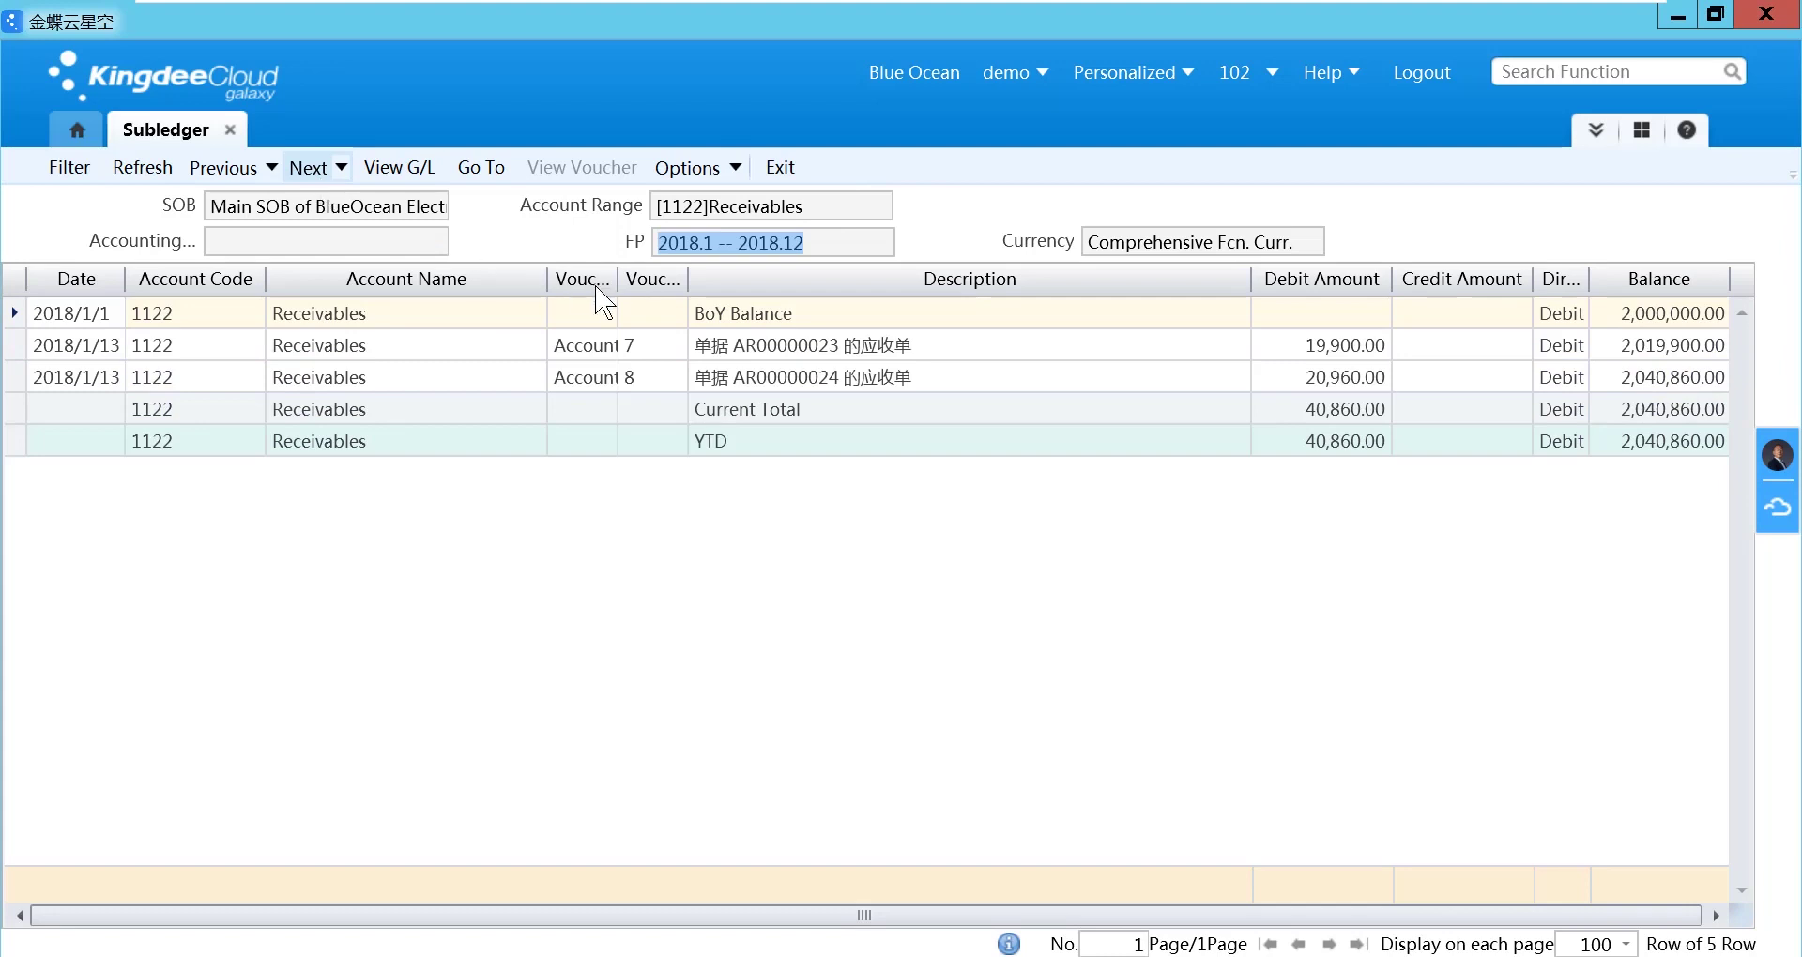
click(835, 347)
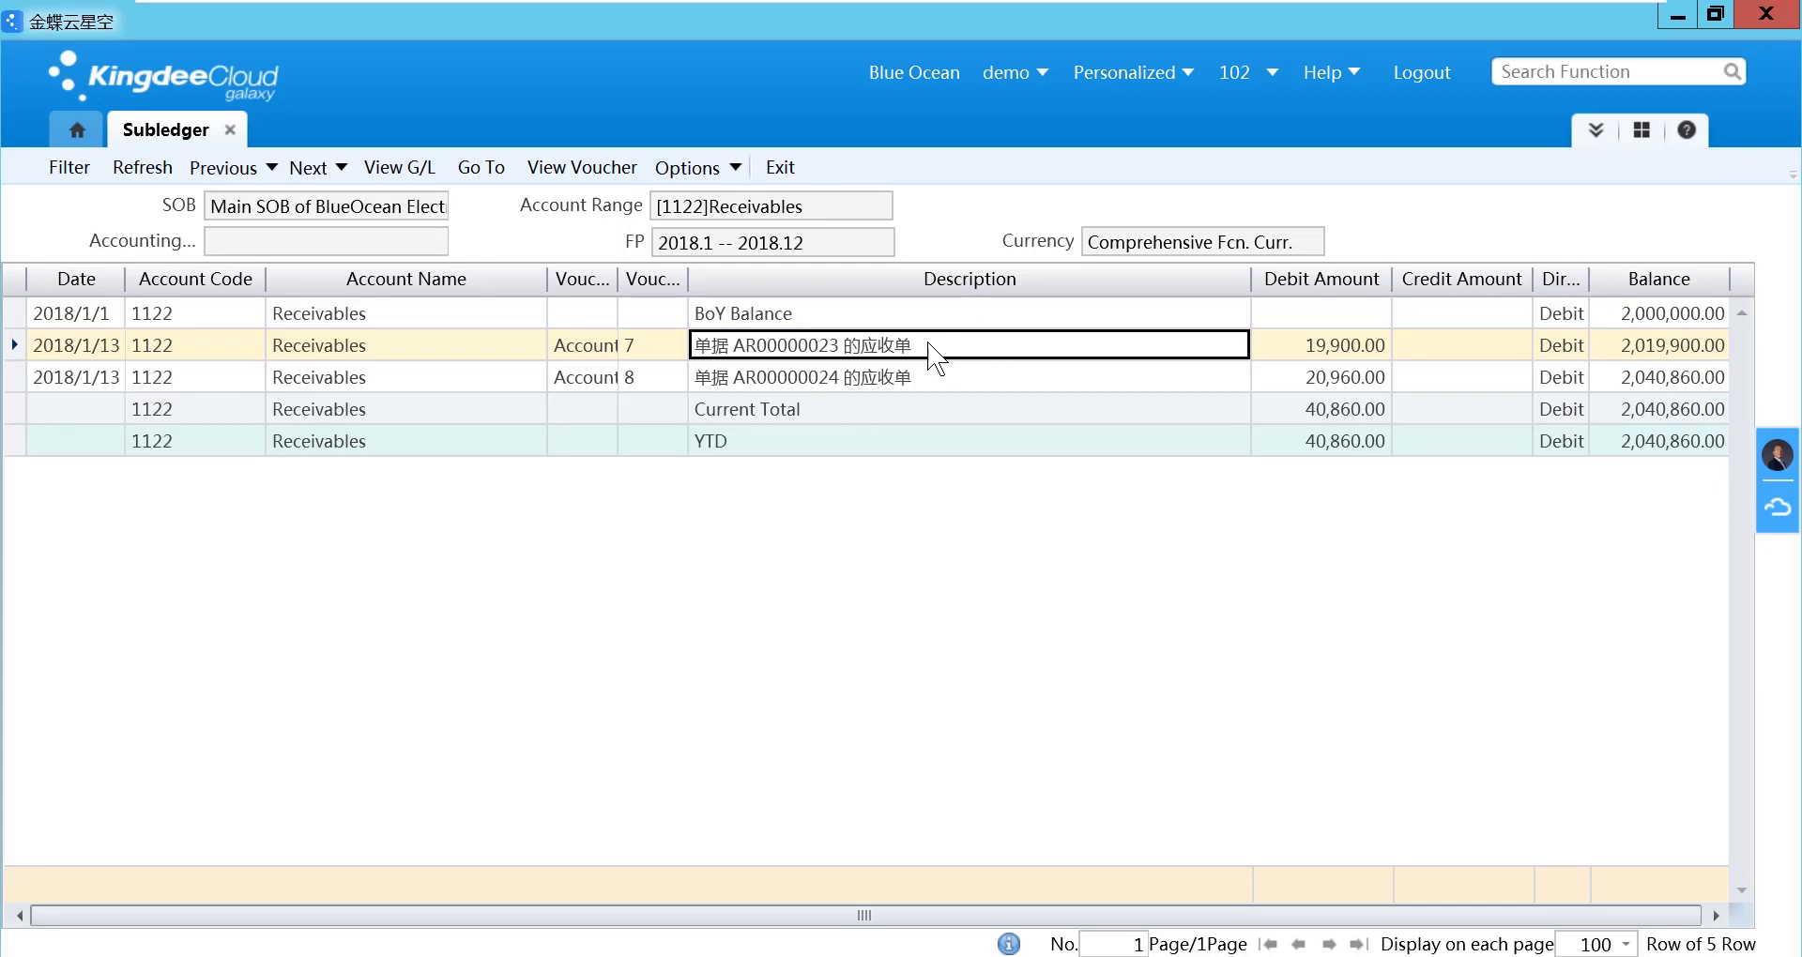
- Open voucher No. 7 (2018-01-13) for entry AR00000023 and list its associated queries
click(593, 169)
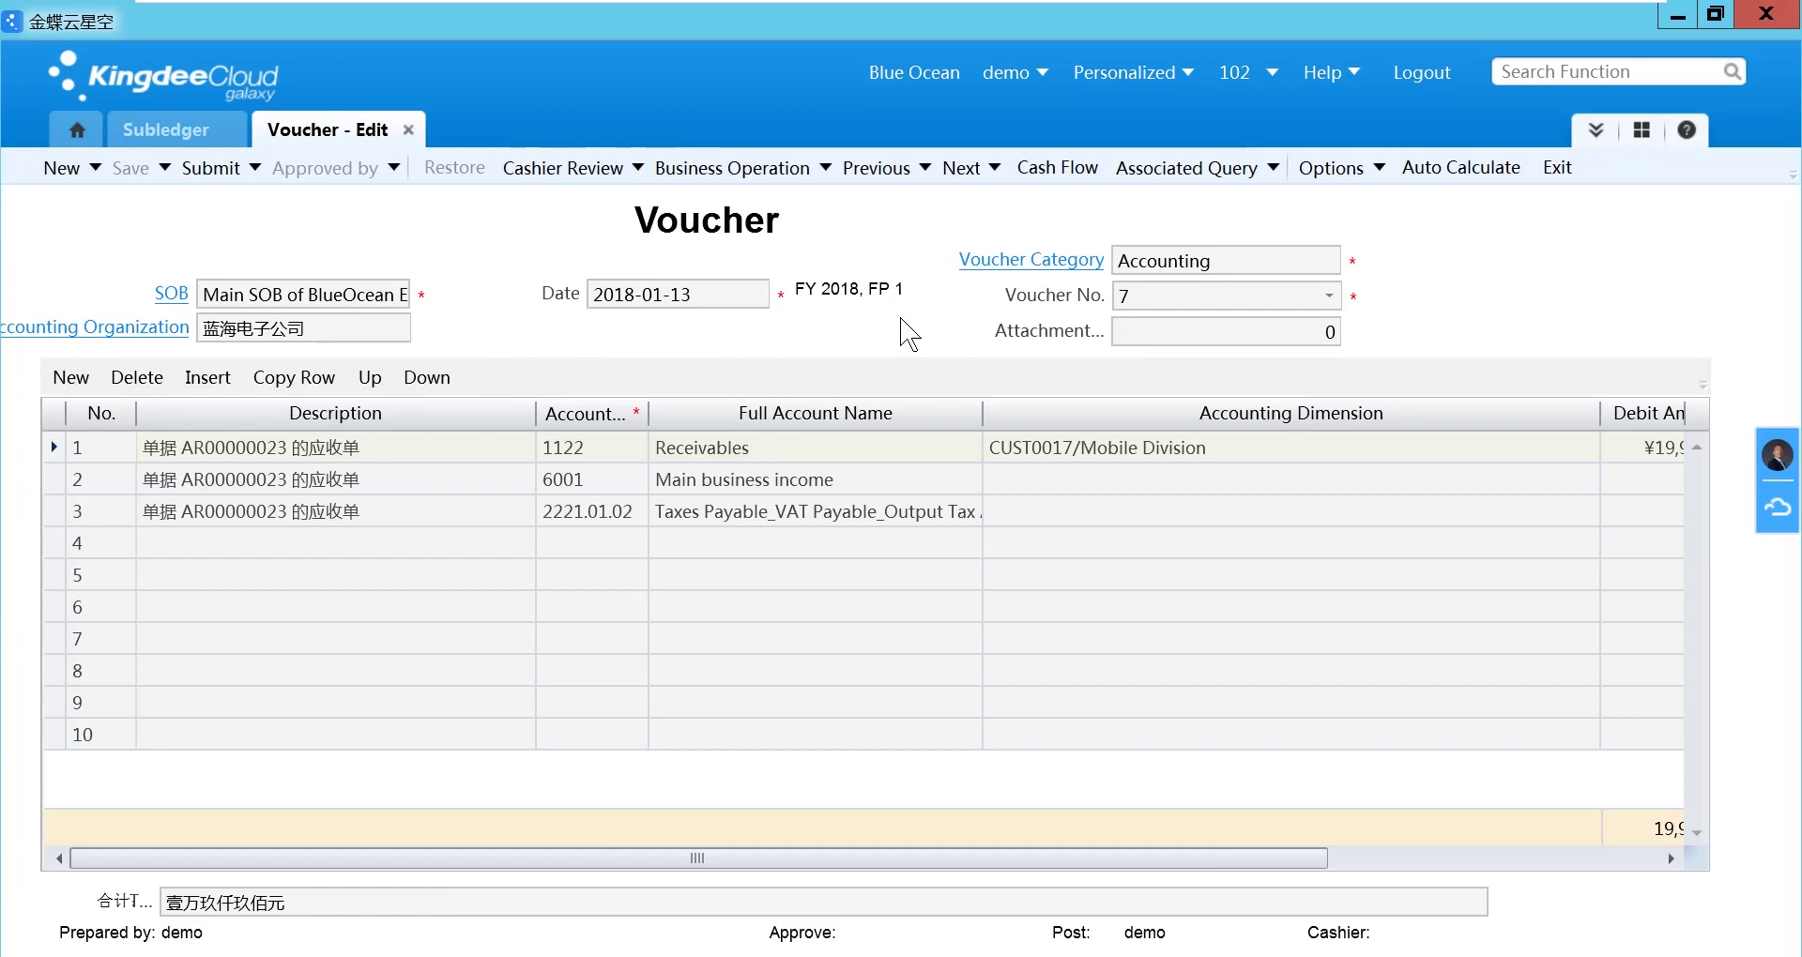
click(1275, 173)
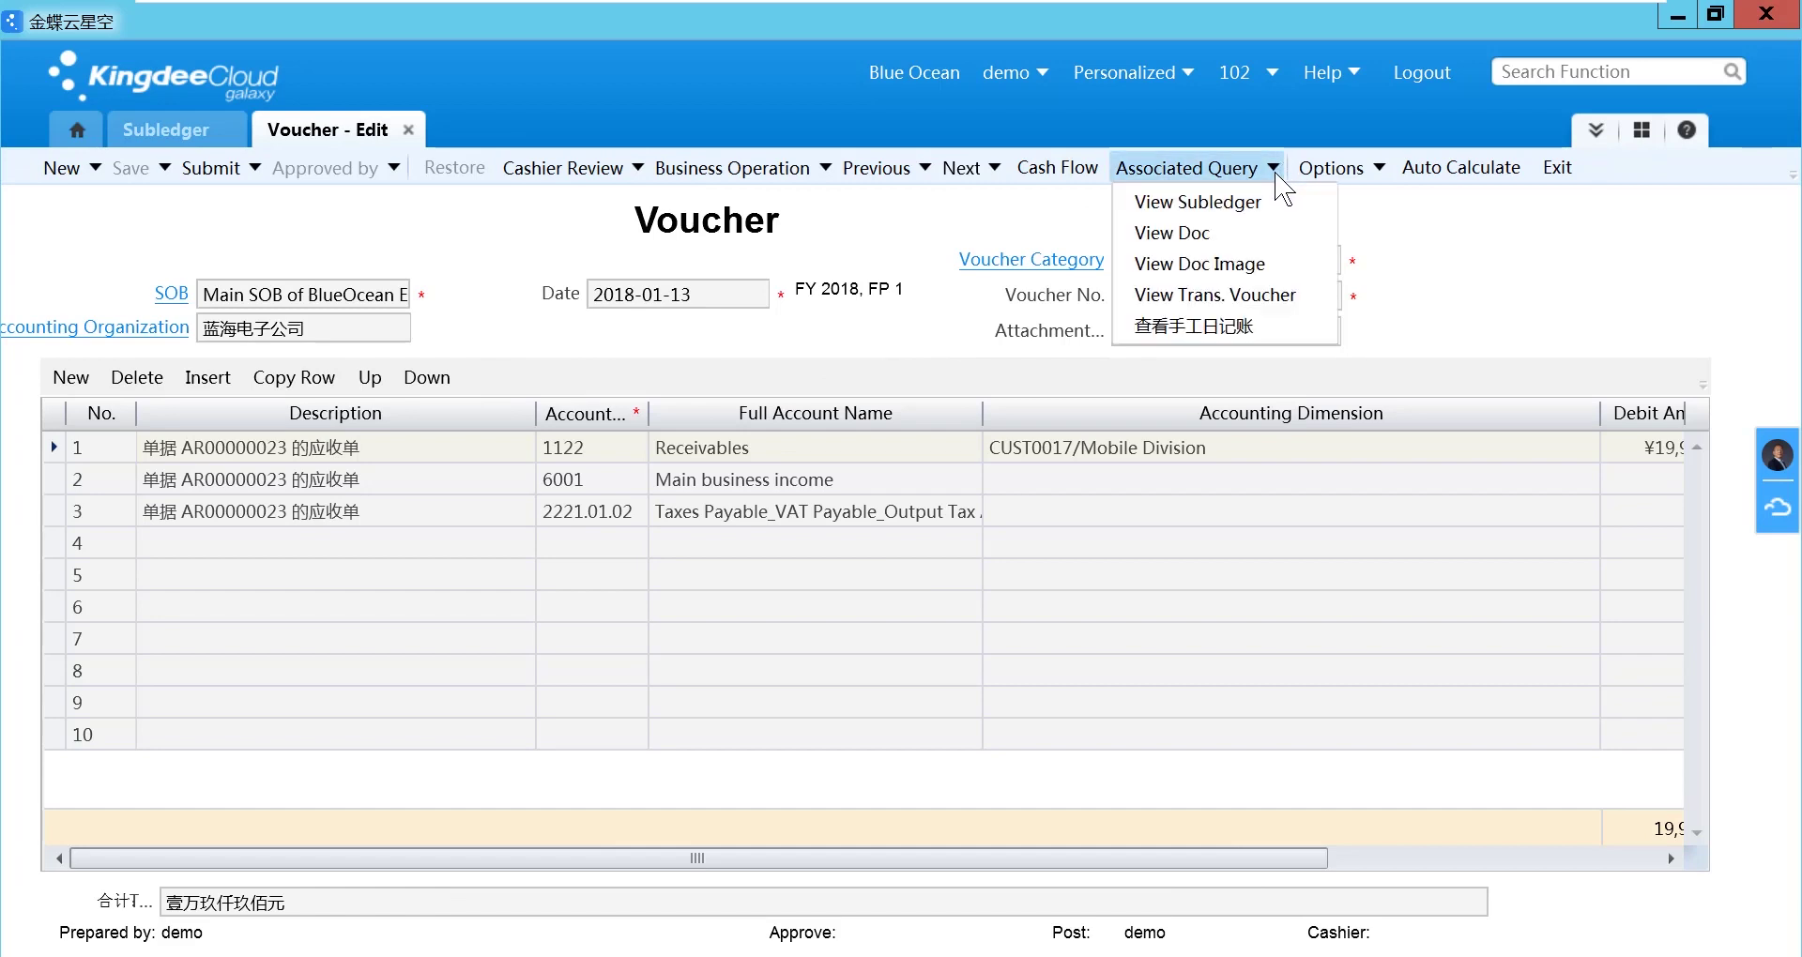
- Trace voucher 7 to its source document, the ¥19,900.00 receivable AR00000023
click(1266, 234)
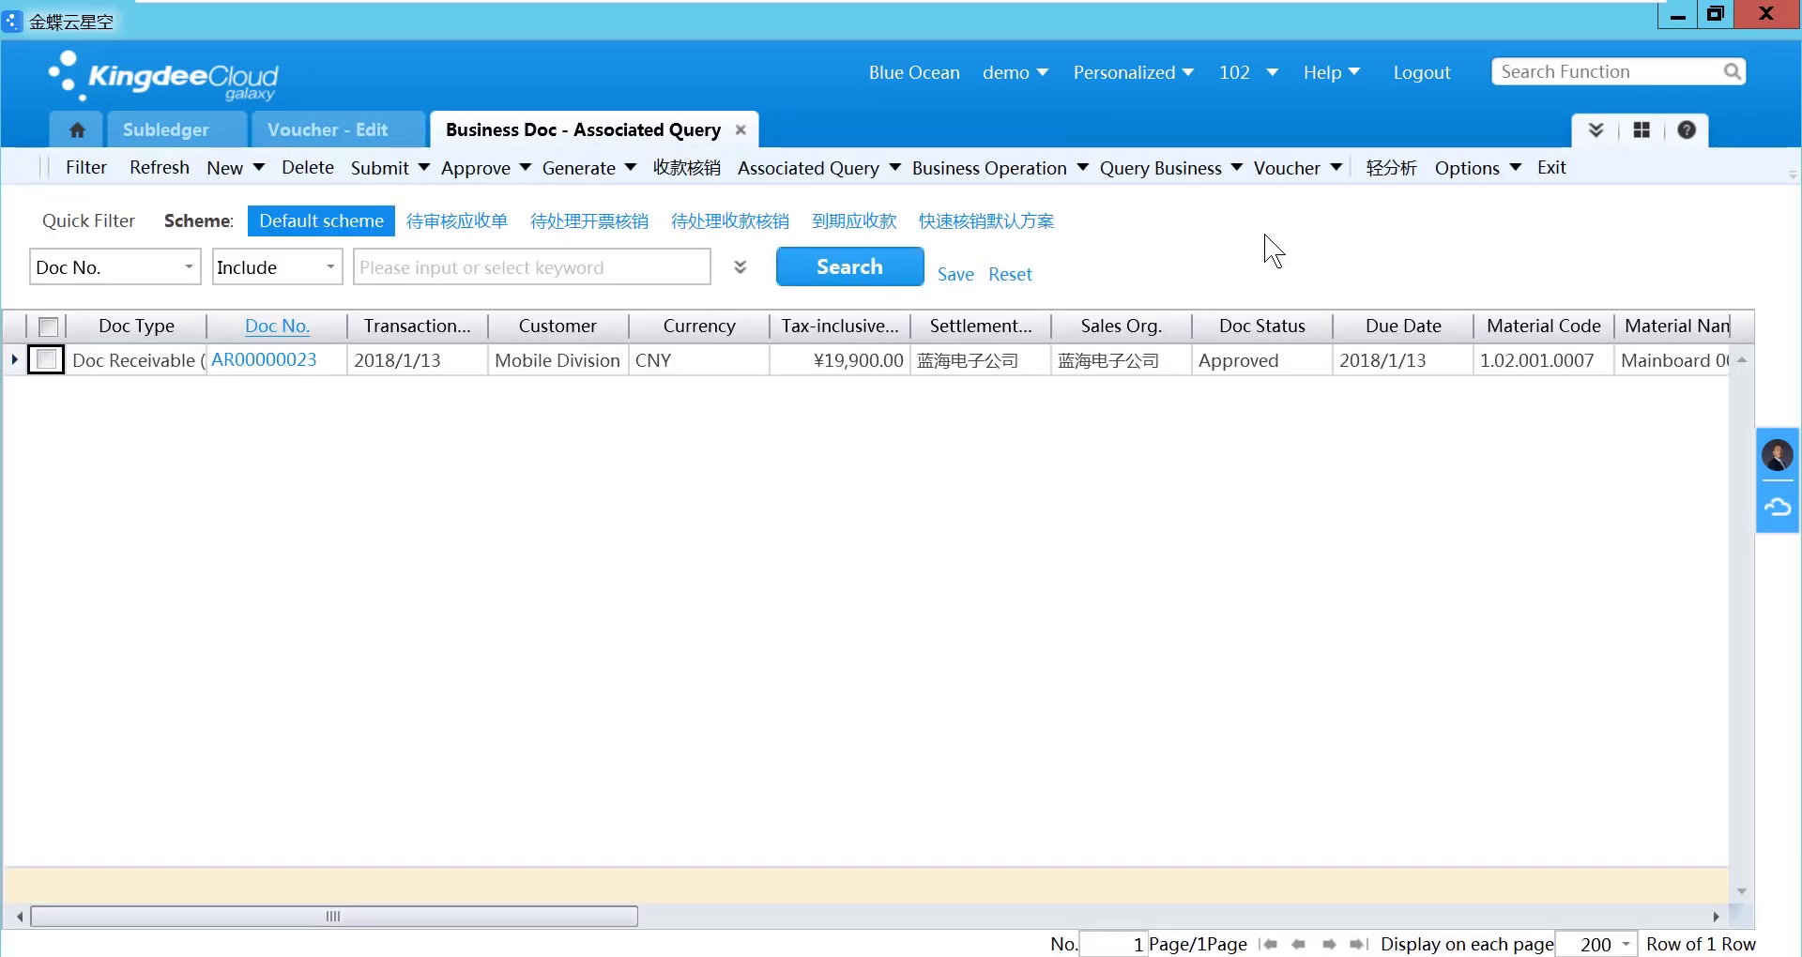
click(268, 361)
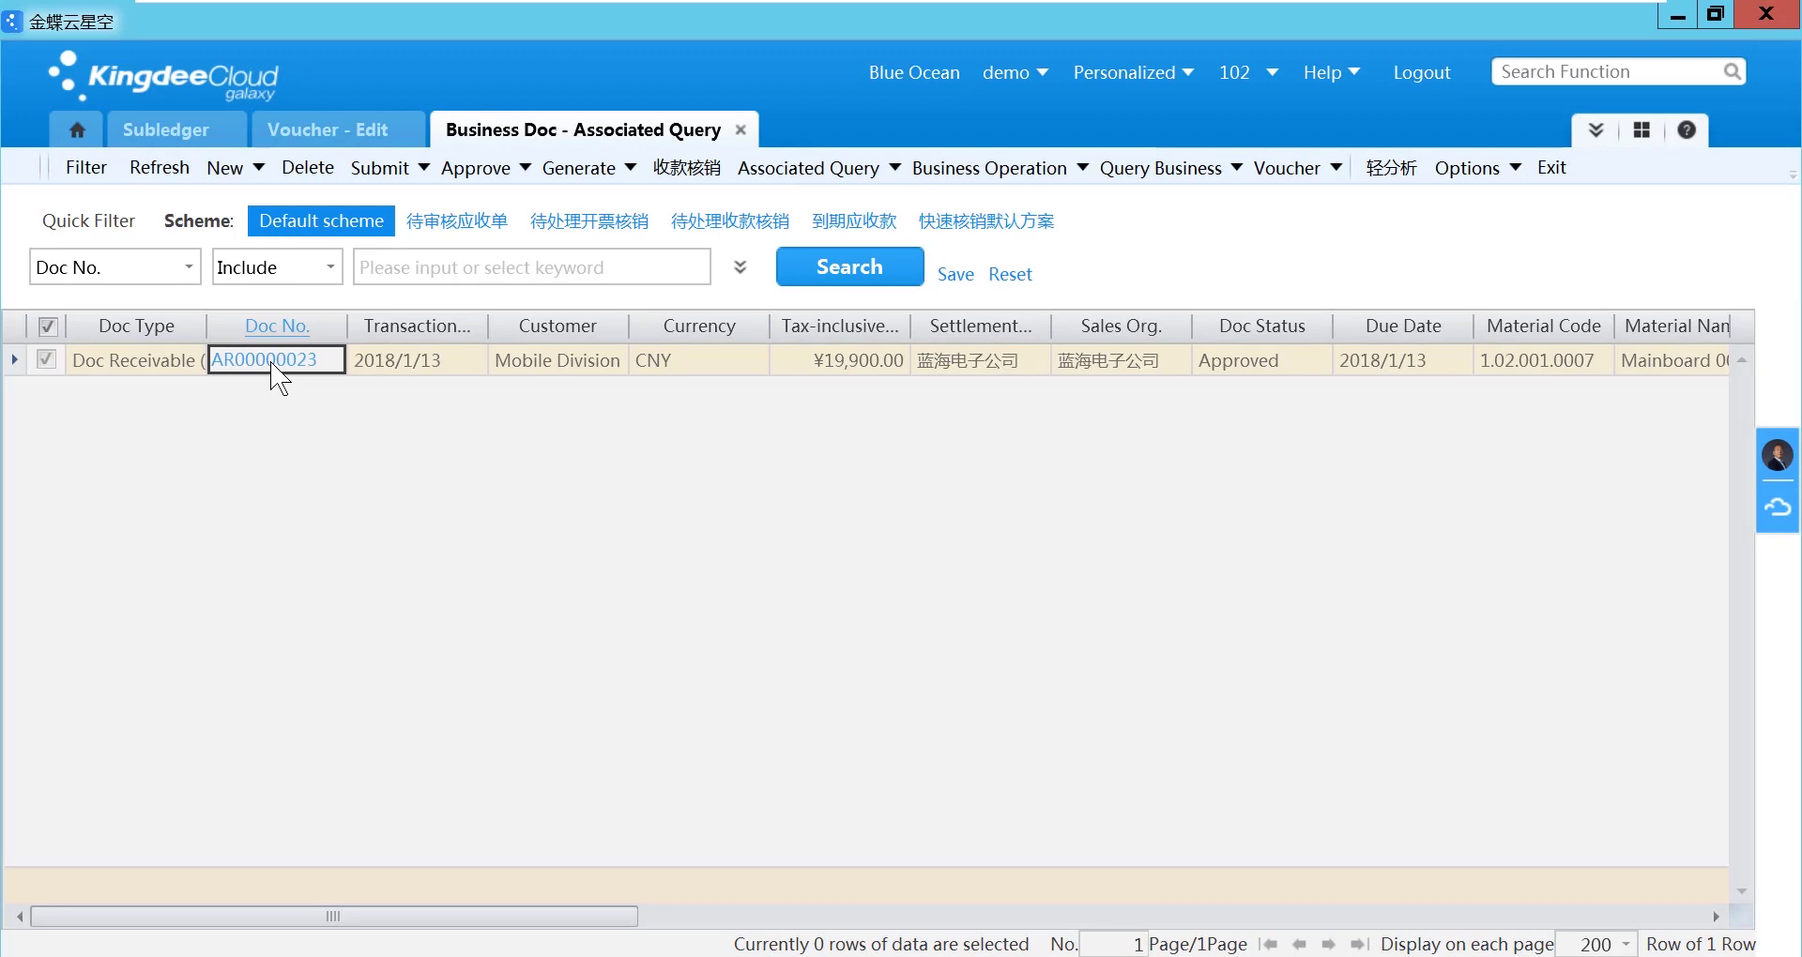